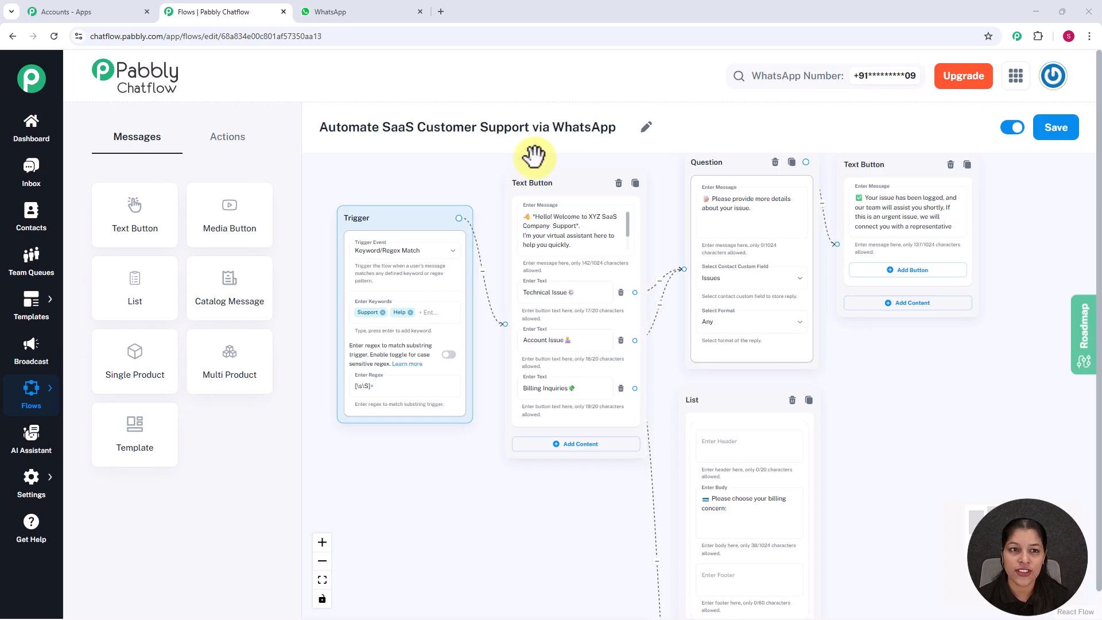
Switch to WhatsApp Web and send "I need help with my account" in the My Test Number chat.
{"action": "left_click", "coordinate": [359, 10]}
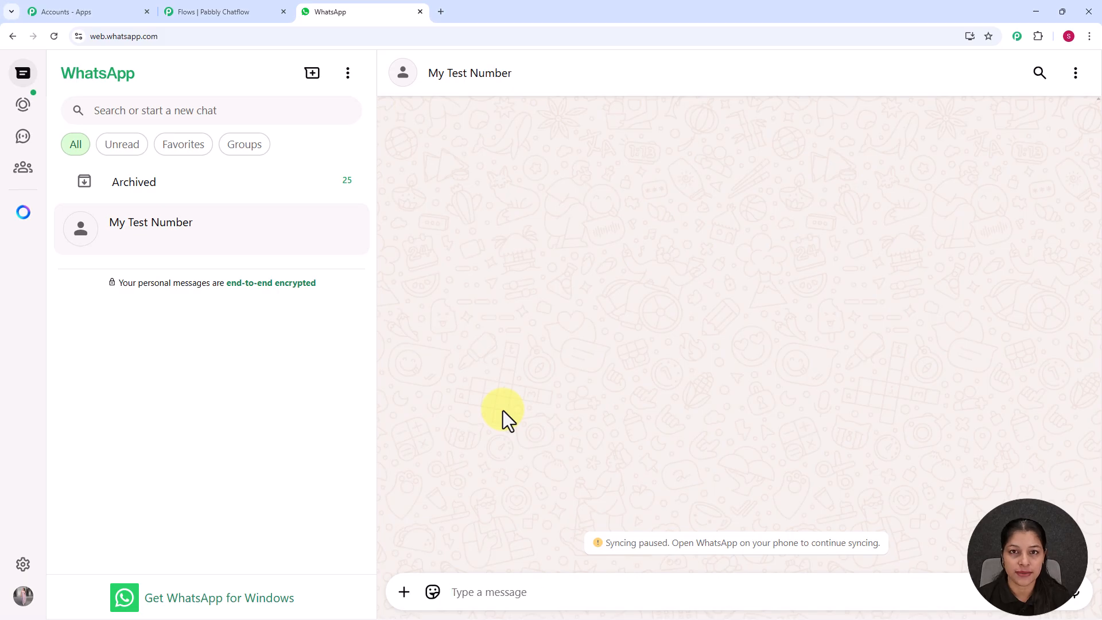
{"action": "type", "text": "I need help with my"}
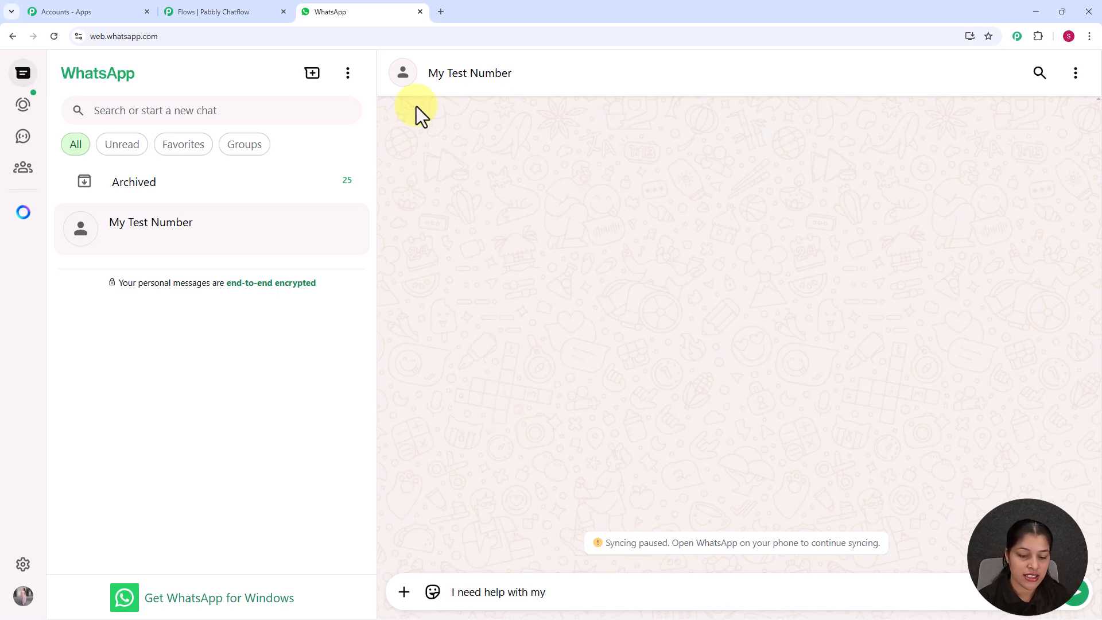
{"action": "type", "text": " account"}
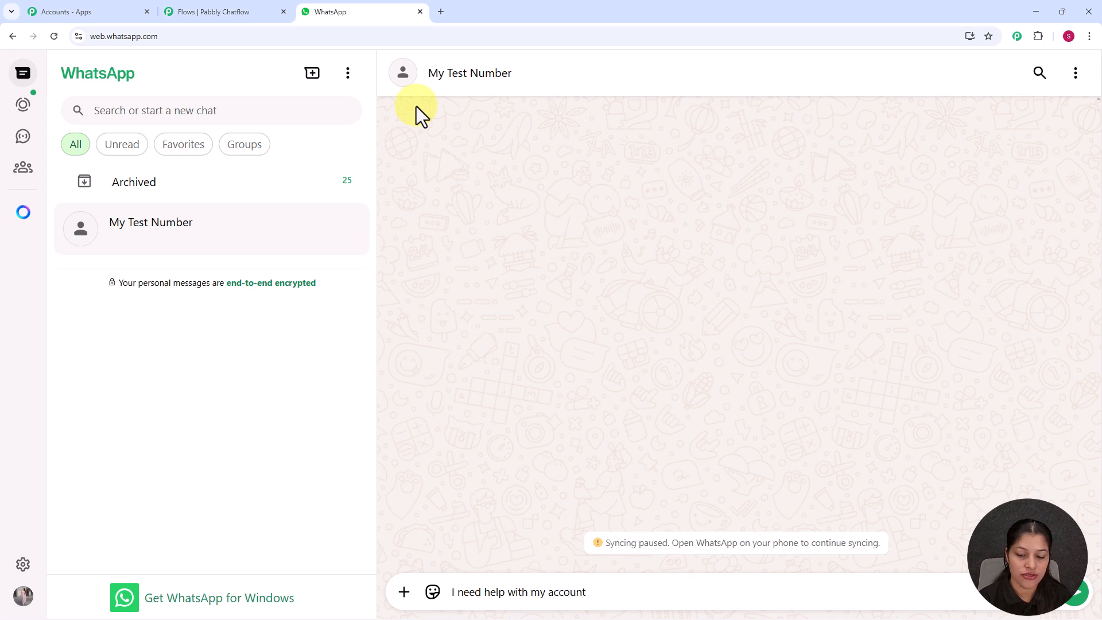
{"action": "key", "text": "Return"}
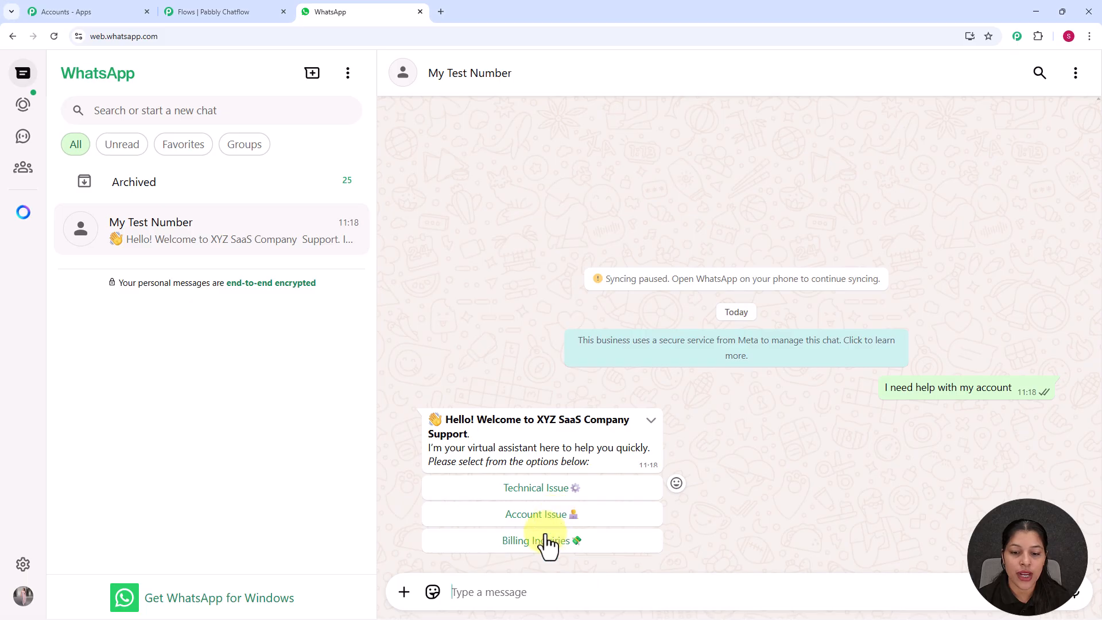
Reply to the support bot with Technical Issue and send the prepared description of the Analytics Dashboard's Error 504: Gateway Timeout.
{"action": "left_click", "coordinate": [541, 488]}
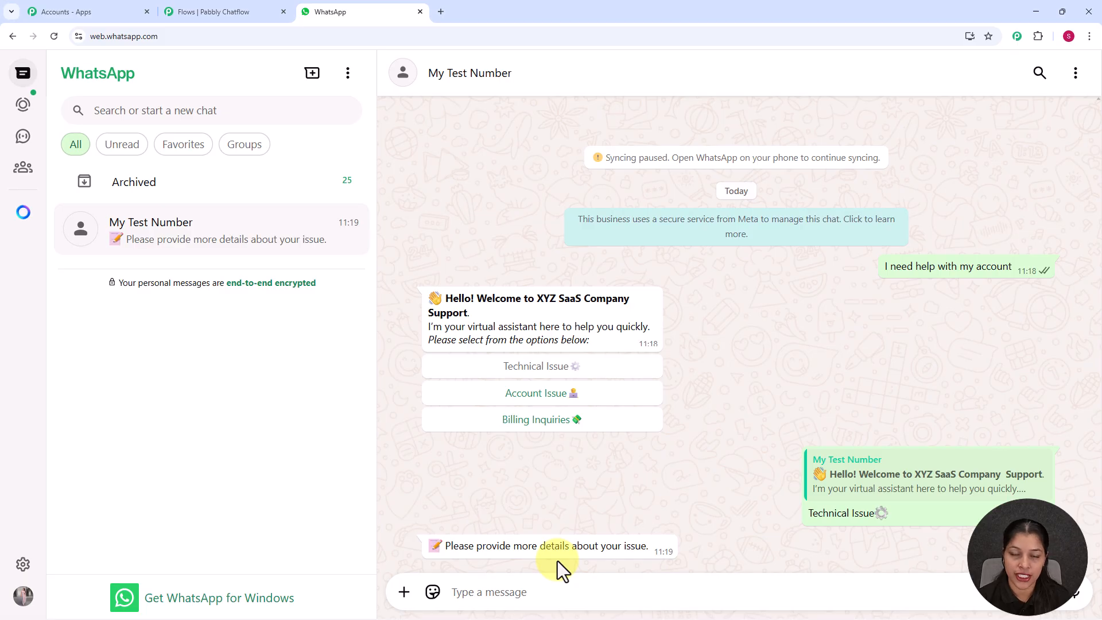
{"action": "key", "text": "ctrl+v"}
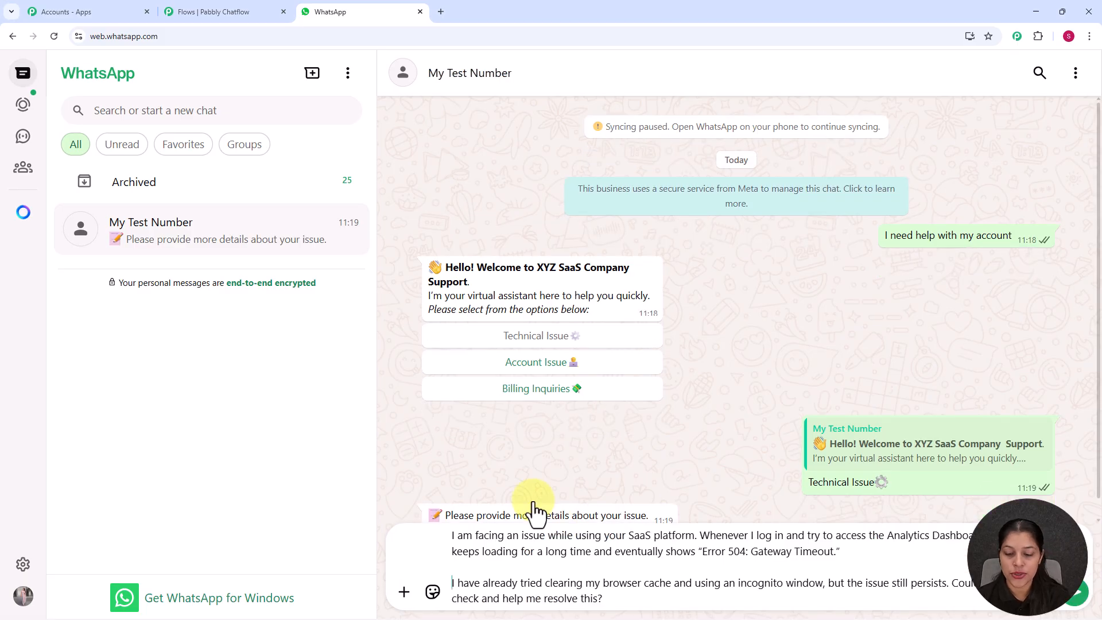
{"action": "key", "text": "Return"}
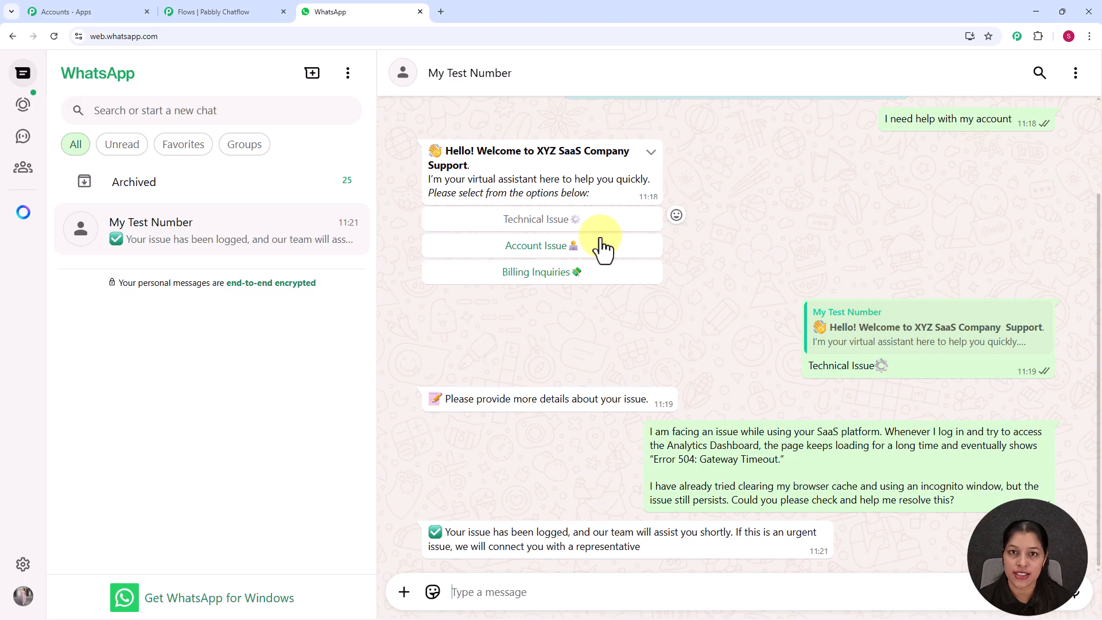
Choose Billing Inquiries in the bot's welcome message, send Upgrade Plan from its list, and accept the Upgrade Plan offer.
{"action": "left_click", "coordinate": [565, 276]}
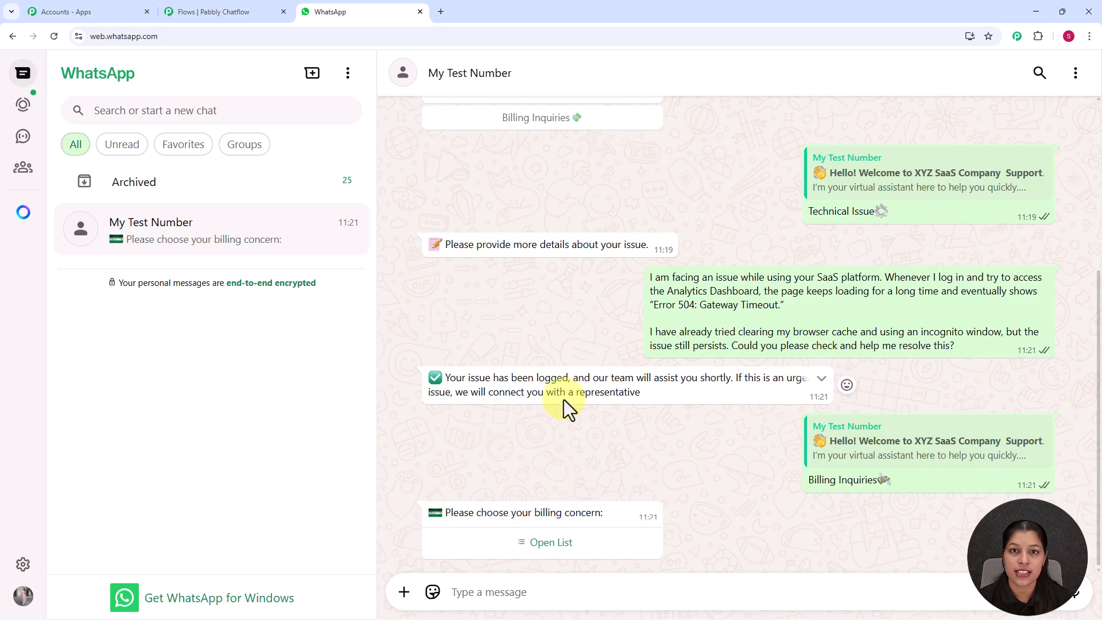
{"action": "left_click", "coordinate": [552, 548]}
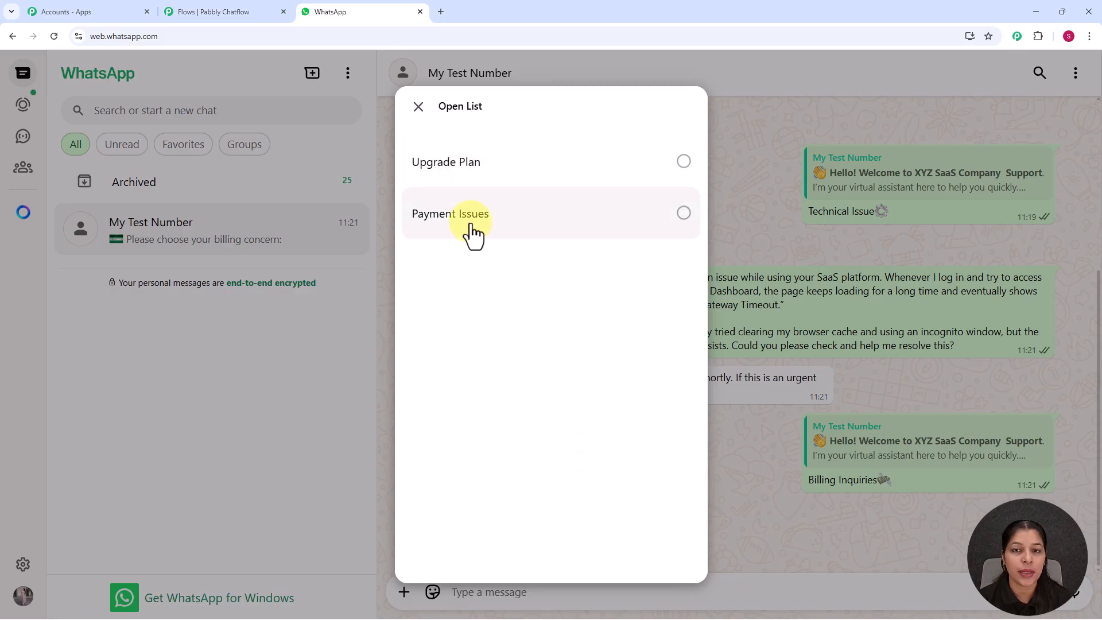
{"action": "left_click", "coordinate": [527, 166]}
{"action": "left_click", "coordinate": [662, 538]}
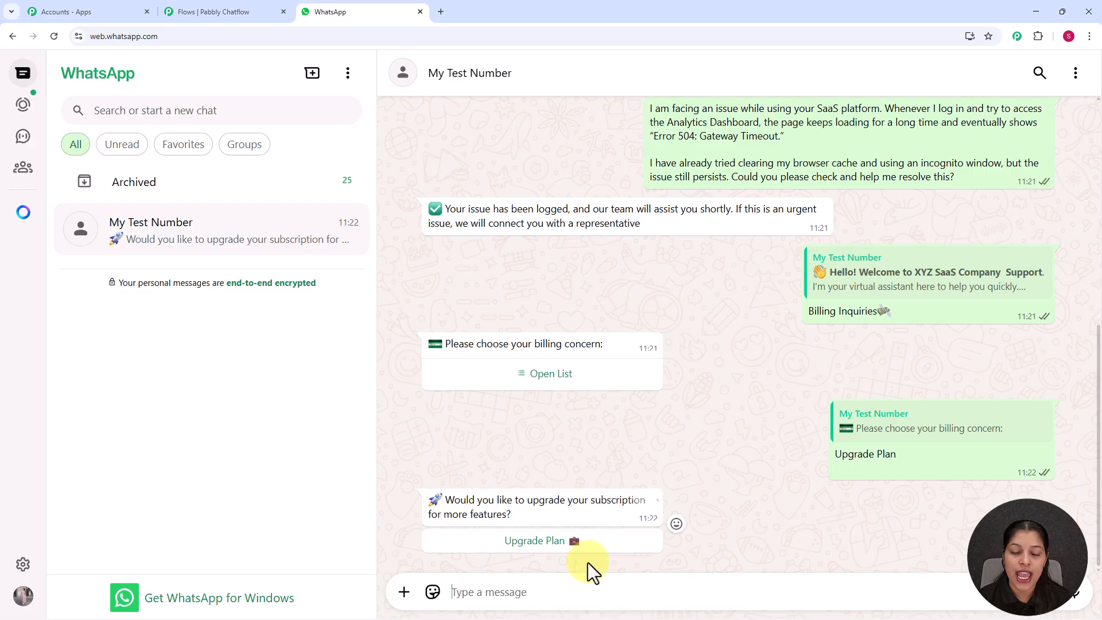
{"action": "left_click", "coordinate": [542, 542]}
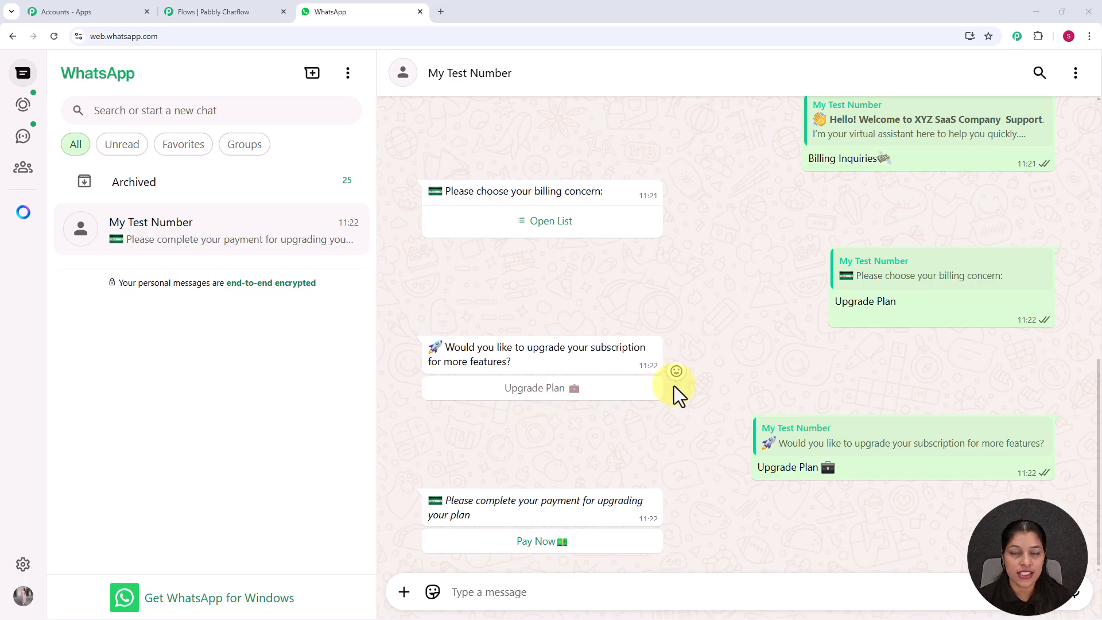
{"action": "scroll", "coordinate": [674, 386], "scroll_direction": "up", "scroll_amount": 6}
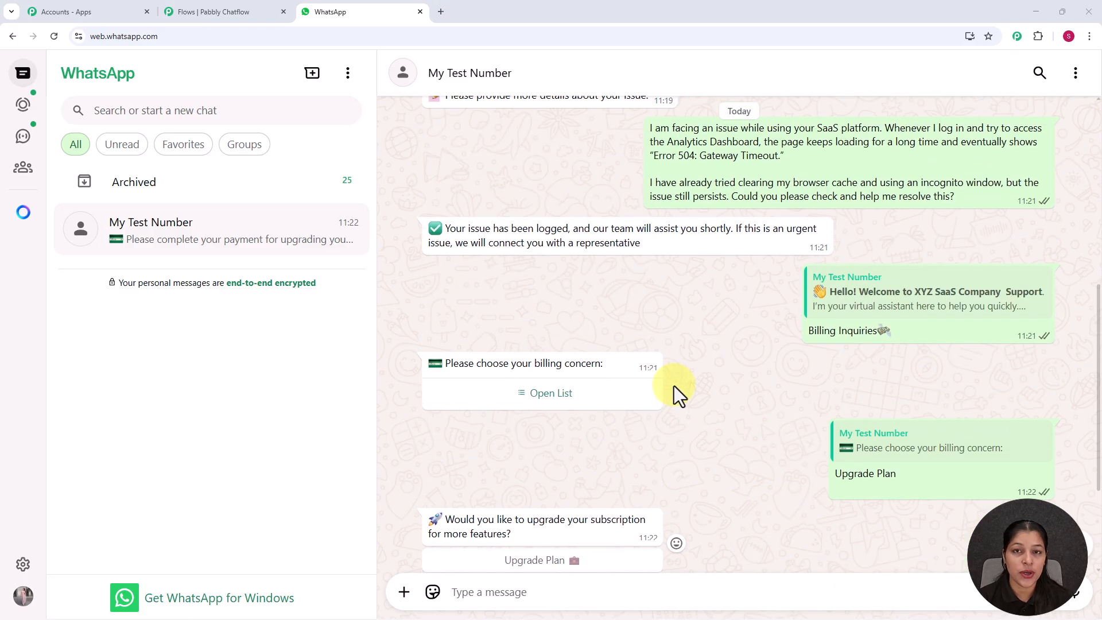
{"action": "scroll", "coordinate": [635, 322], "scroll_direction": "up", "scroll_amount": 2}
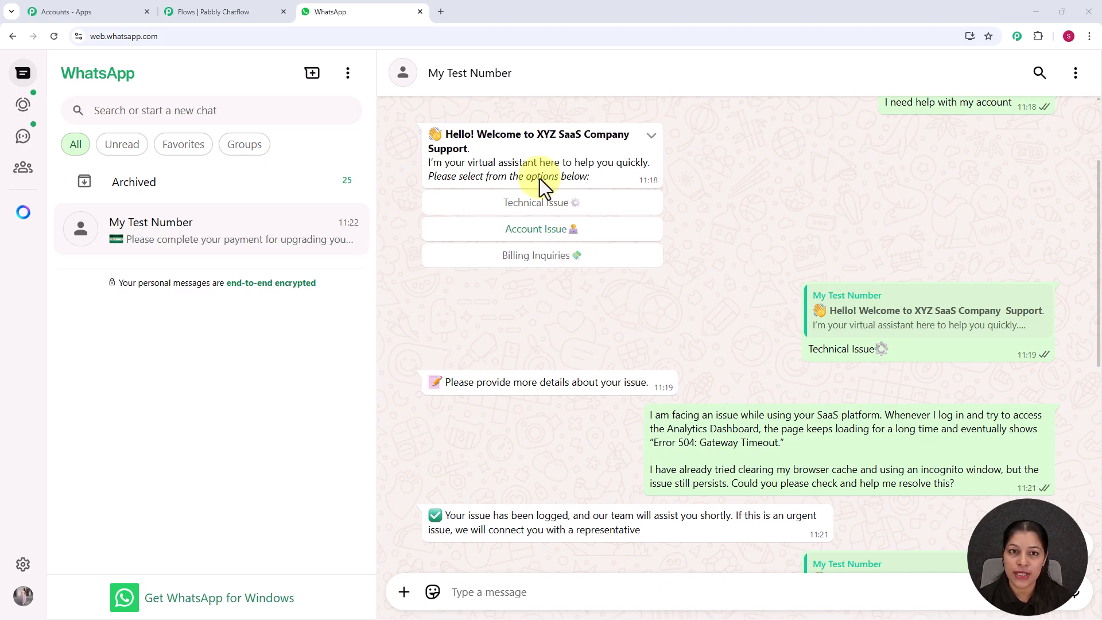
Open pabbly.com/chatflow in a new browser tab.
{"action": "left_click", "coordinate": [443, 12]}
{"action": "left_click", "coordinate": [442, 41]}
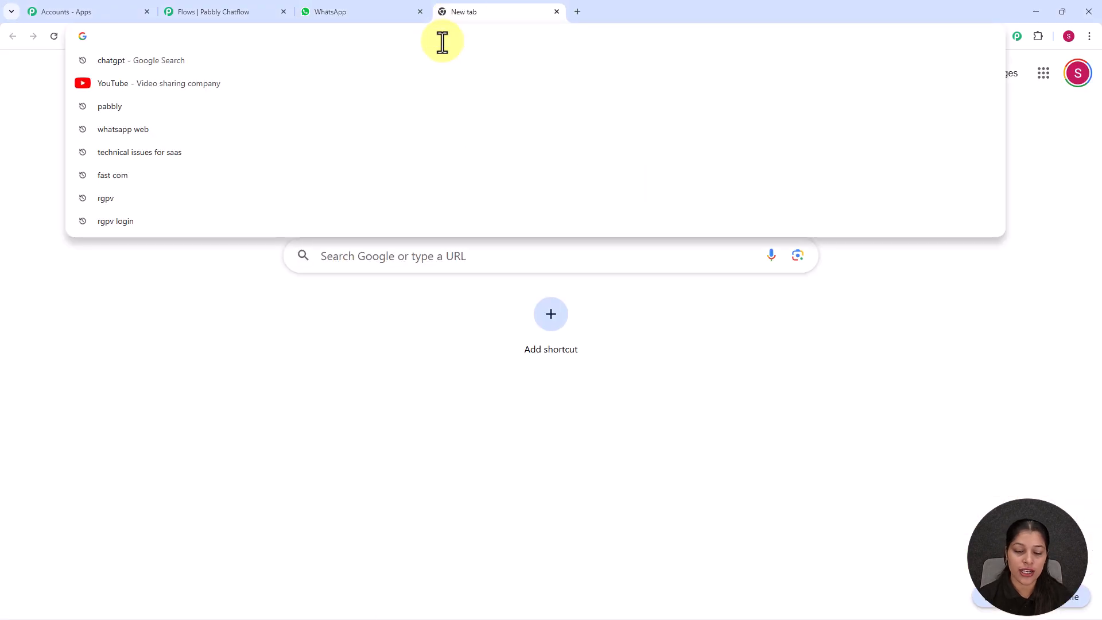
{"action": "type", "text": "pa"}
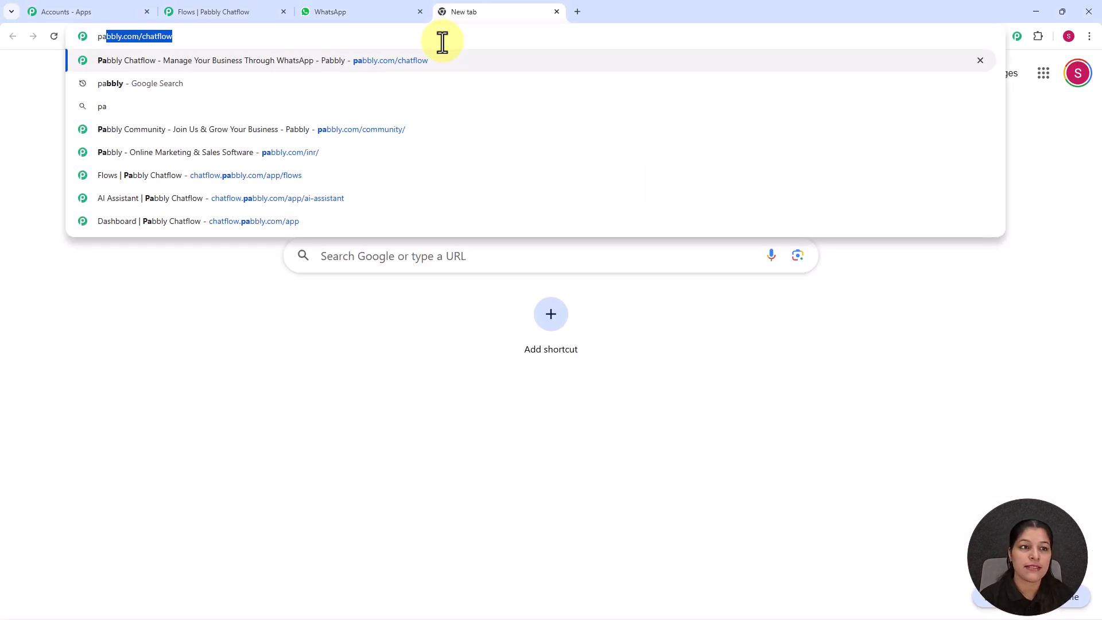
{"action": "left_click", "coordinate": [218, 40]}
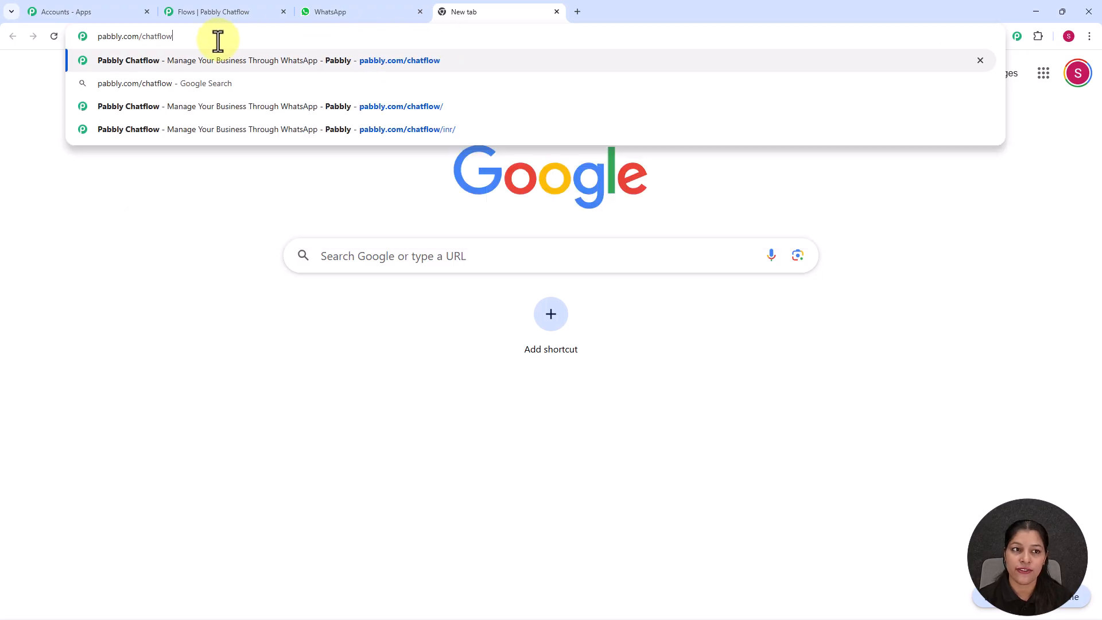
{"action": "key", "text": "Return"}
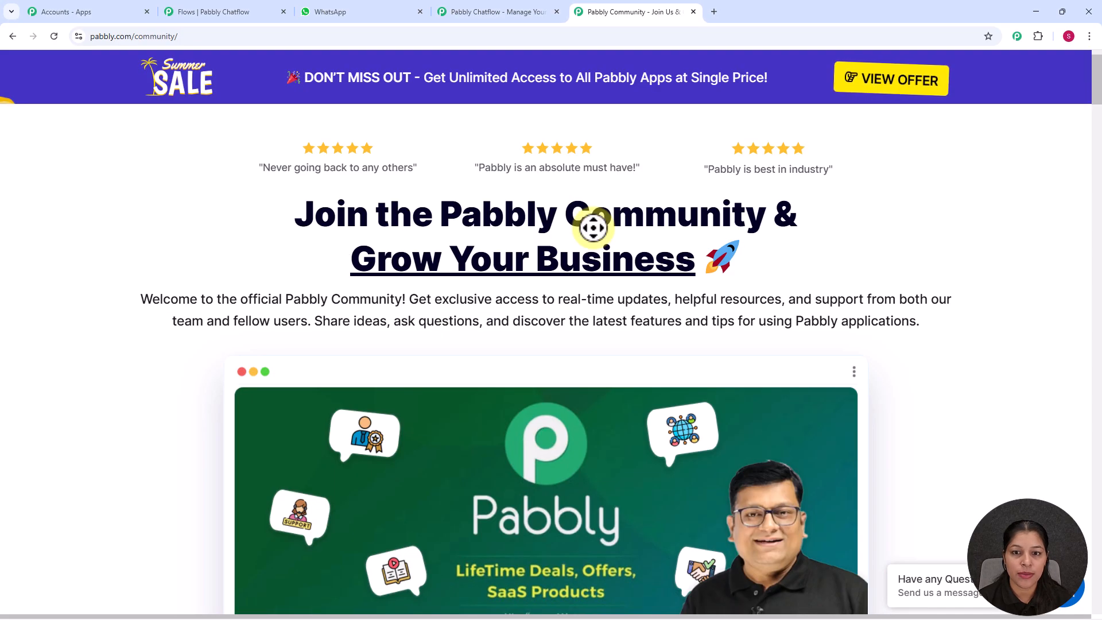
Look through the Pabbly Community page for its member benefits, example posts and support resources.
{"action": "scroll", "coordinate": [592, 226], "scroll_direction": "down", "scroll_amount": 3}
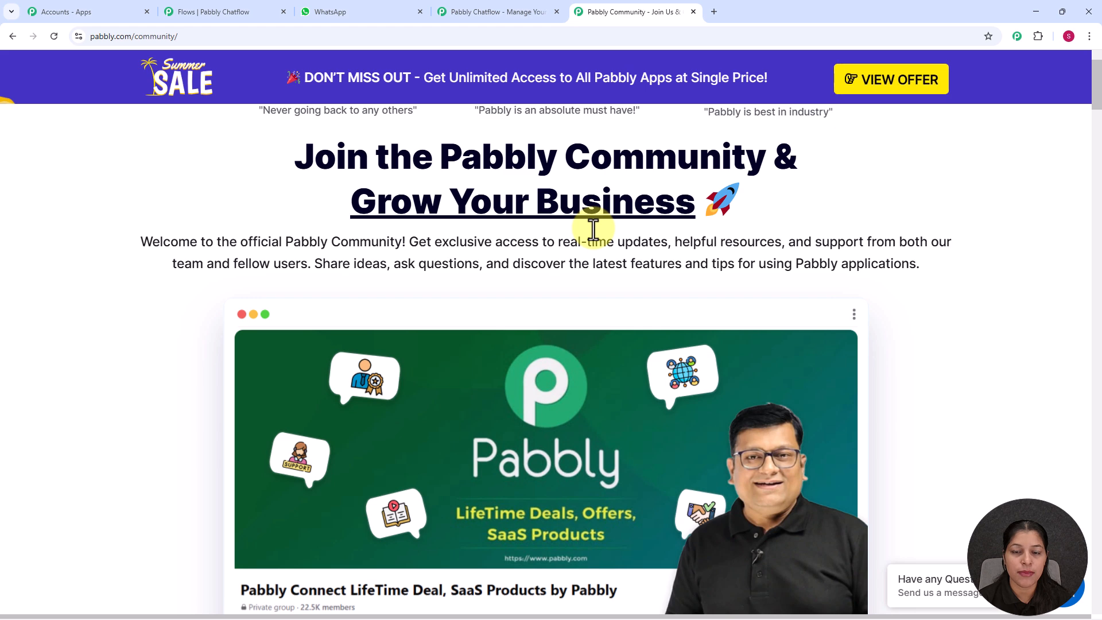
{"action": "scroll", "coordinate": [593, 226], "scroll_direction": "down", "scroll_amount": 4}
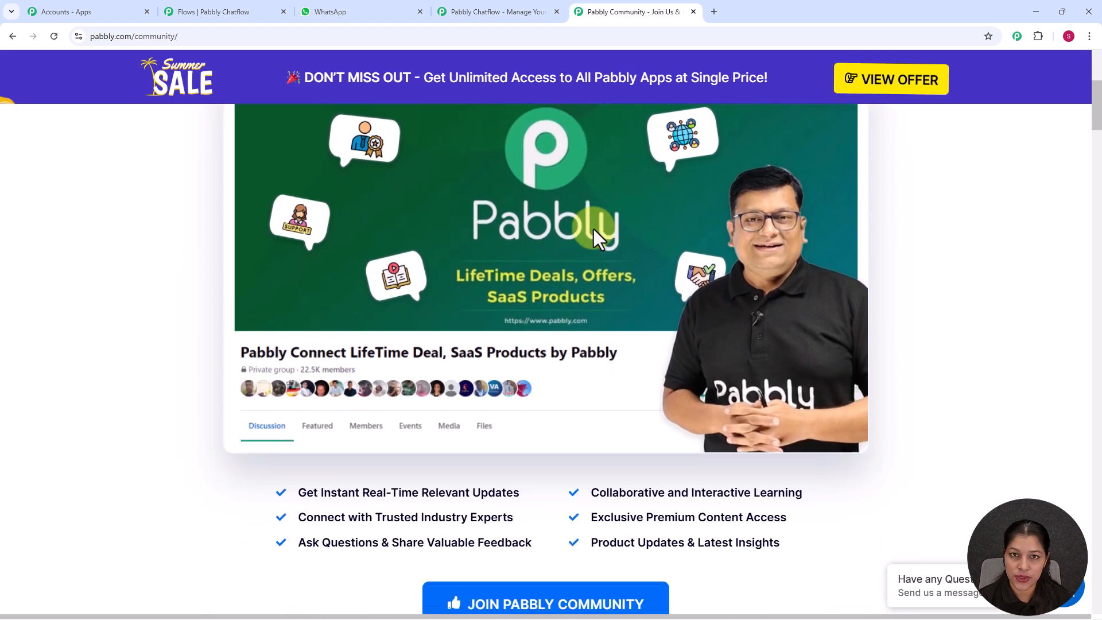
{"action": "scroll", "coordinate": [593, 229], "scroll_direction": "down", "scroll_amount": 1}
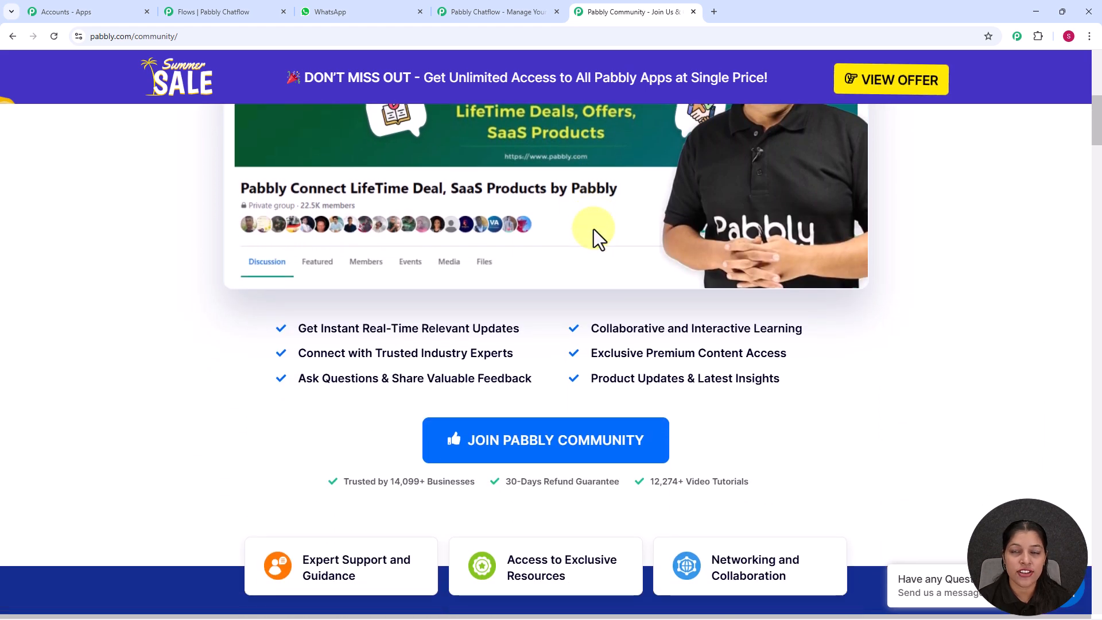
{"action": "scroll", "coordinate": [593, 229], "scroll_direction": "down", "scroll_amount": 3}
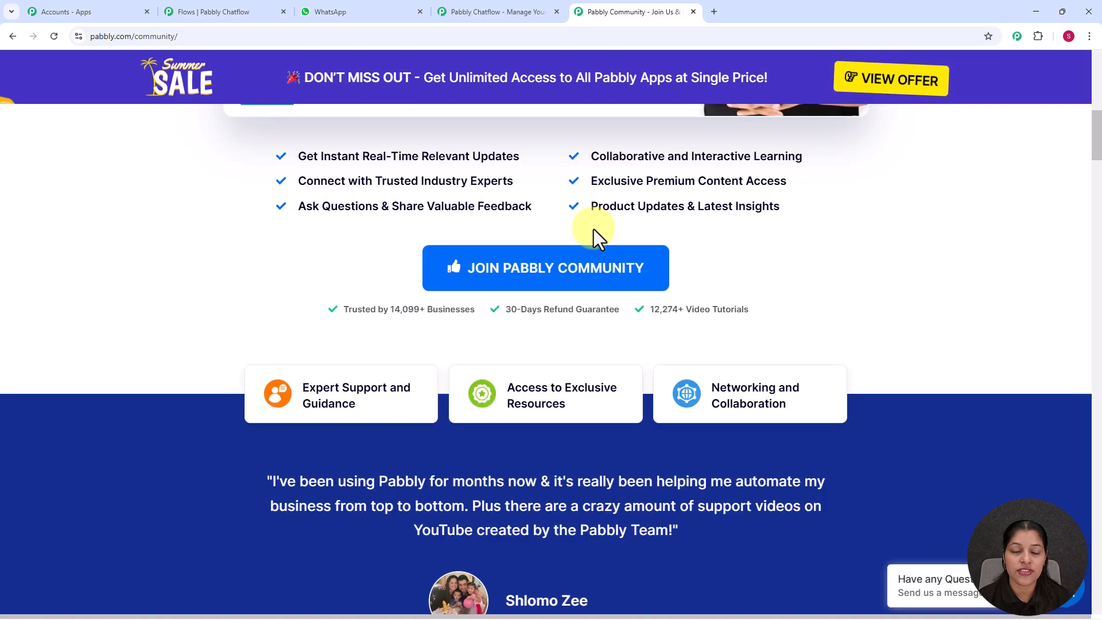
{"action": "scroll", "coordinate": [594, 229], "scroll_direction": "down", "scroll_amount": 4}
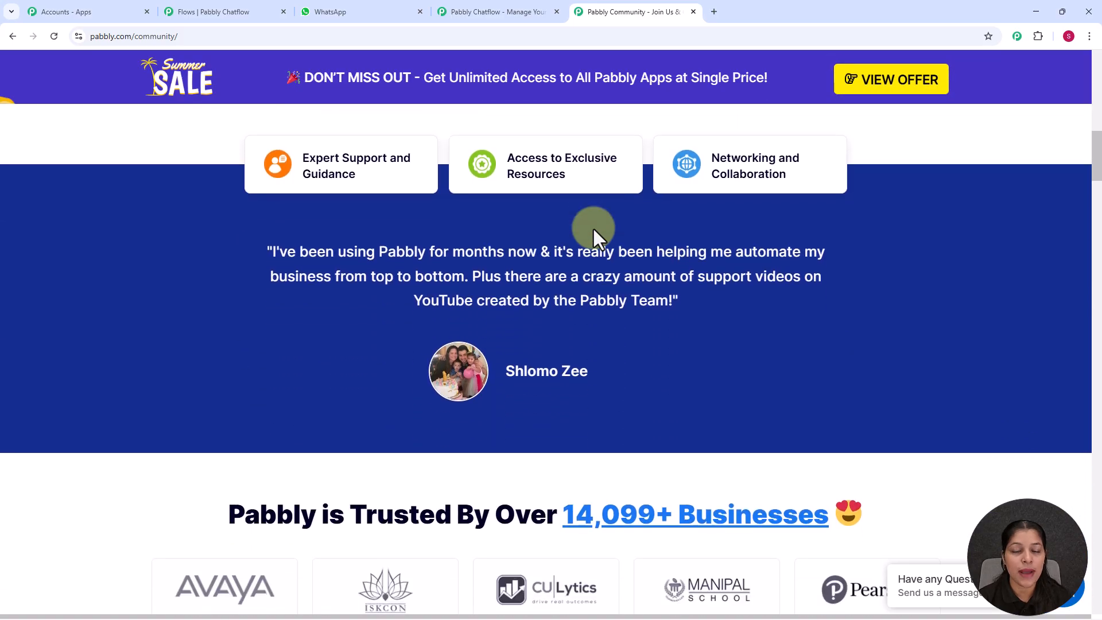
{"action": "scroll", "coordinate": [593, 229], "scroll_direction": "down", "scroll_amount": 2}
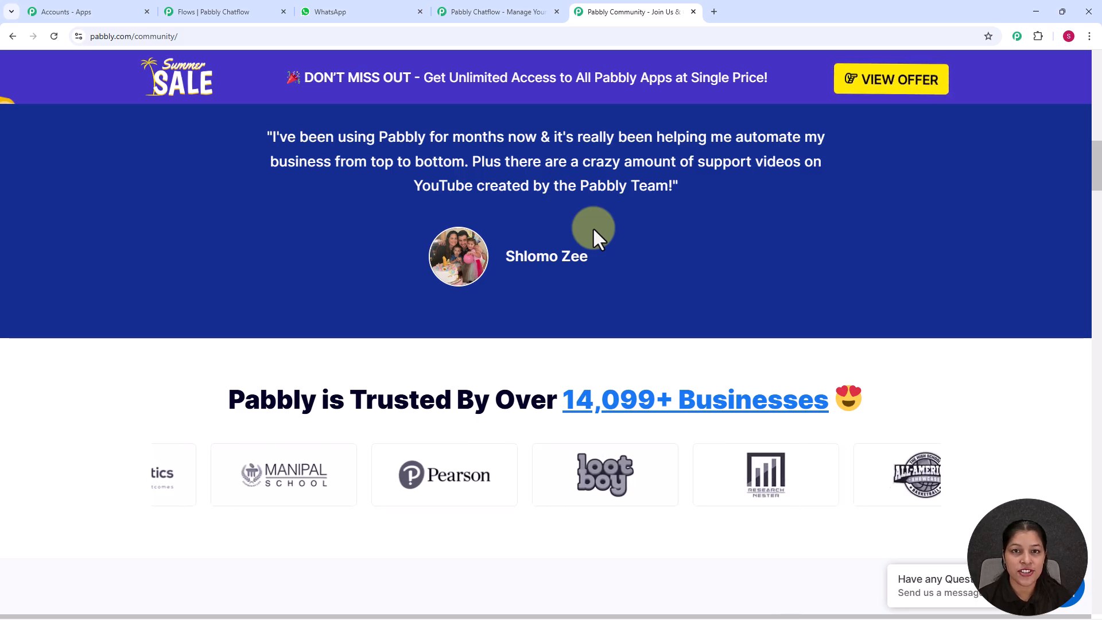
{"action": "scroll", "coordinate": [593, 226], "scroll_direction": "down", "scroll_amount": 3}
{"action": "scroll", "coordinate": [593, 229], "scroll_direction": "down", "scroll_amount": 2}
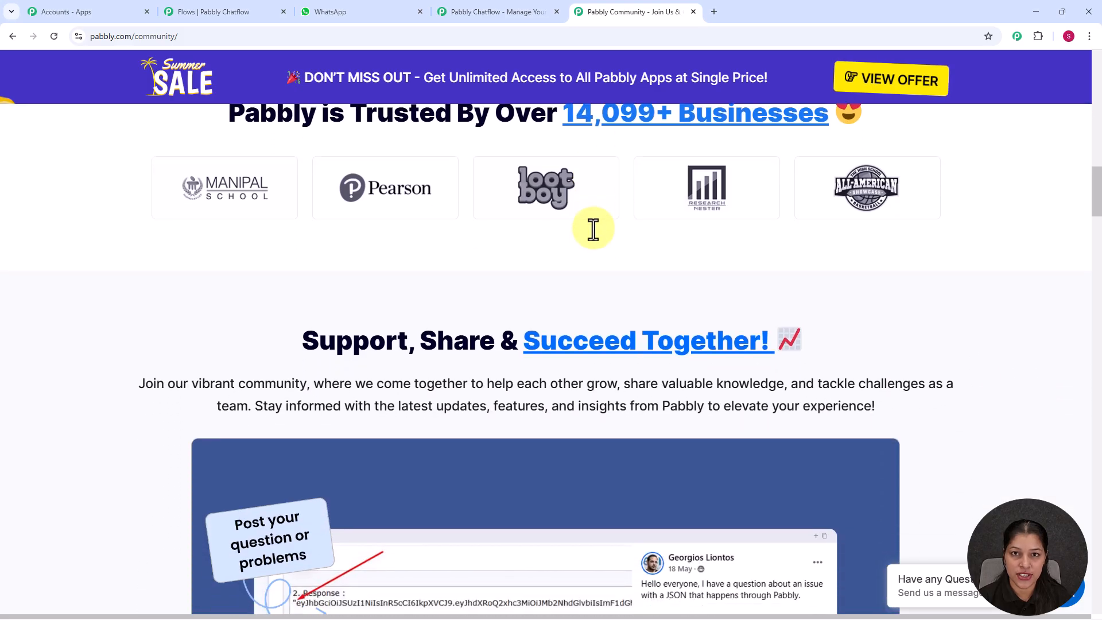
{"action": "scroll", "coordinate": [594, 229], "scroll_direction": "down", "scroll_amount": 5}
{"action": "scroll", "coordinate": [593, 229], "scroll_direction": "down", "scroll_amount": 5}
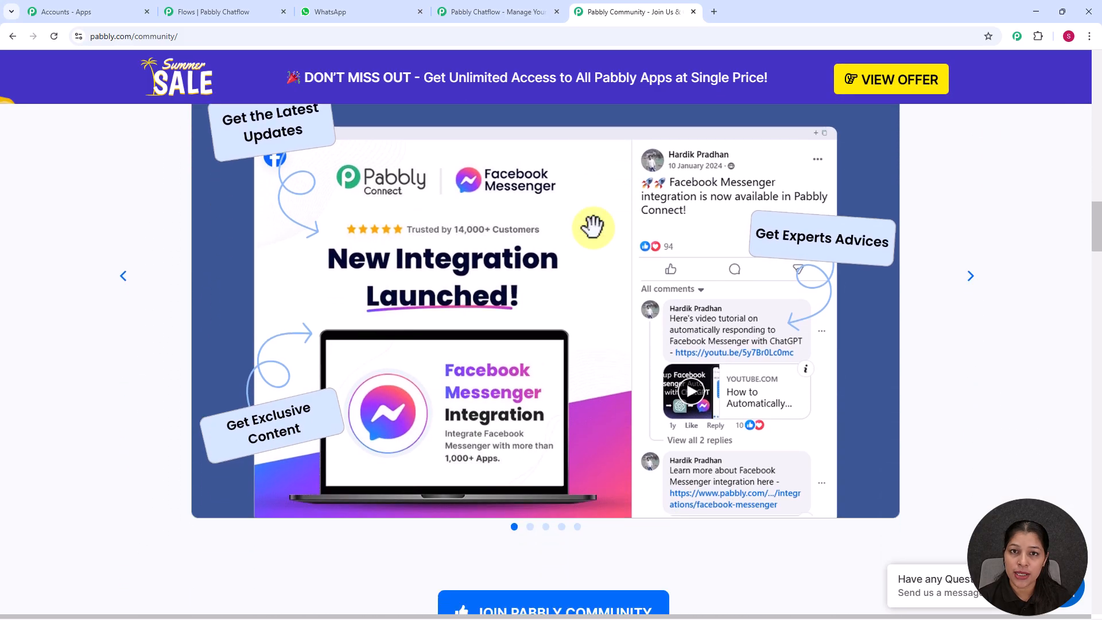
{"action": "scroll", "coordinate": [594, 229], "scroll_direction": "down", "scroll_amount": 10}
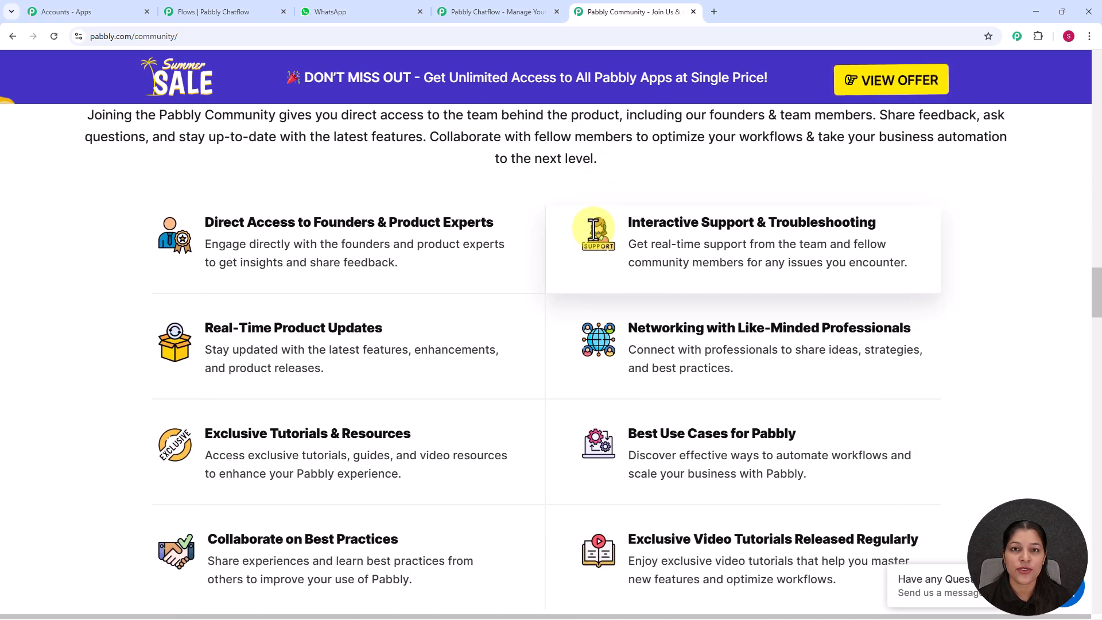
Return to the Pabbly Chatflow site, dismiss the Independence Day offer, and sign in to access the Pabbly Chatflow app.
{"action": "left_click", "coordinate": [481, 13]}
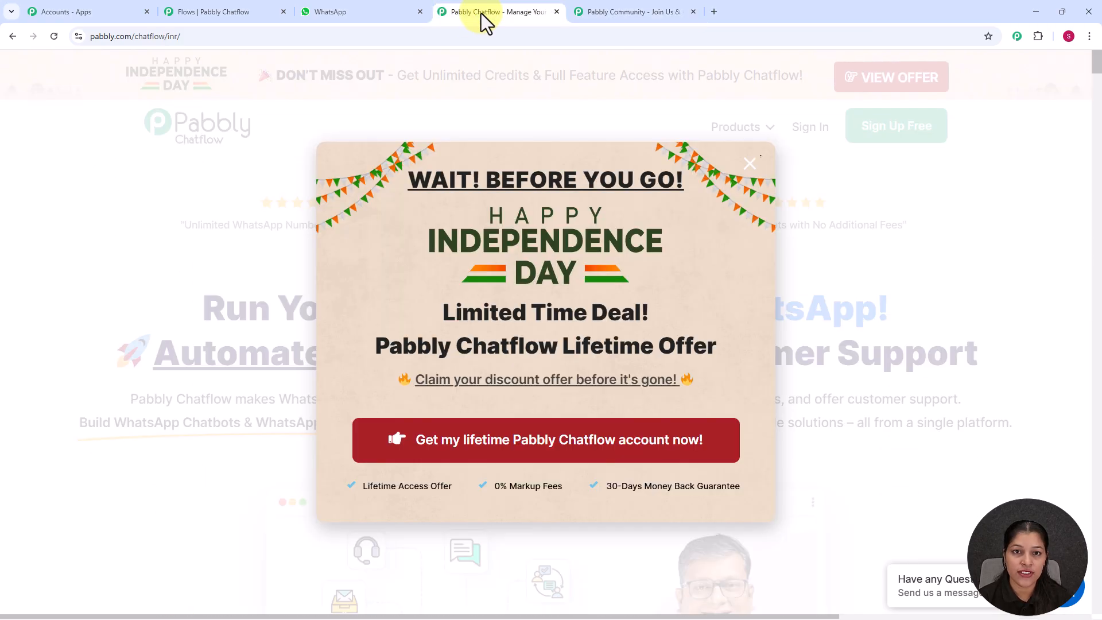
{"action": "left_click", "coordinate": [748, 164]}
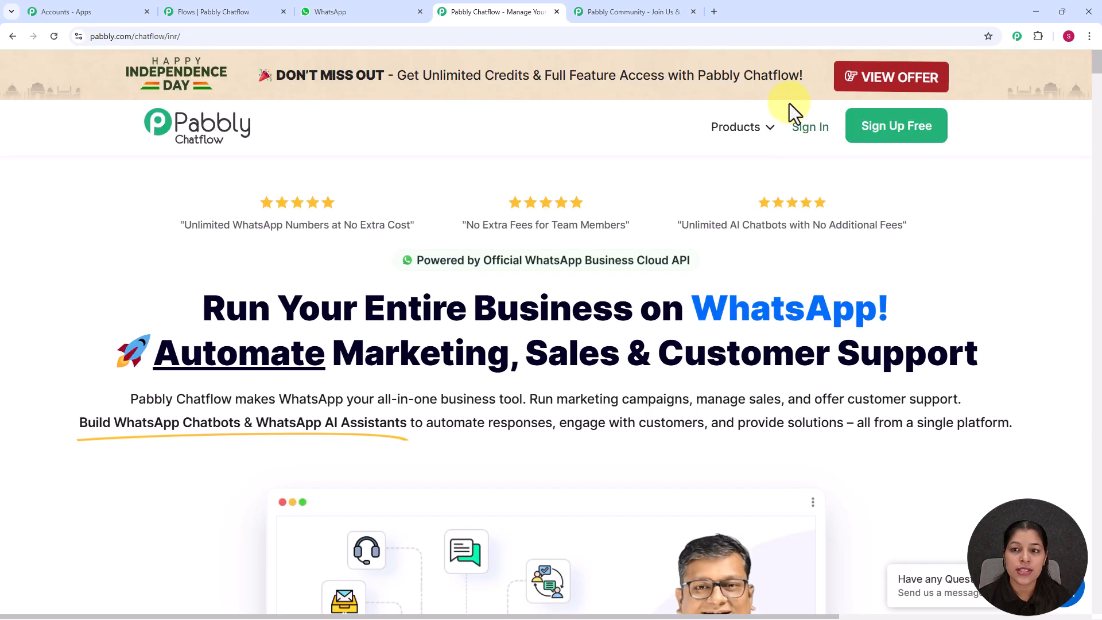
{"action": "left_click", "coordinate": [814, 135]}
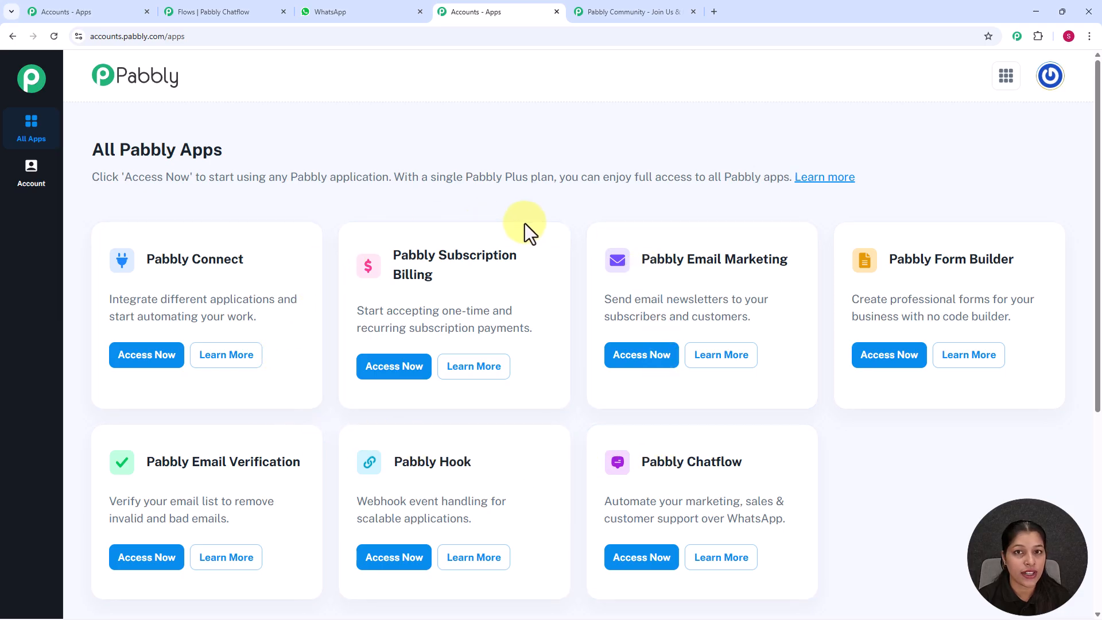
{"action": "scroll", "coordinate": [525, 223], "scroll_direction": "down", "scroll_amount": 2}
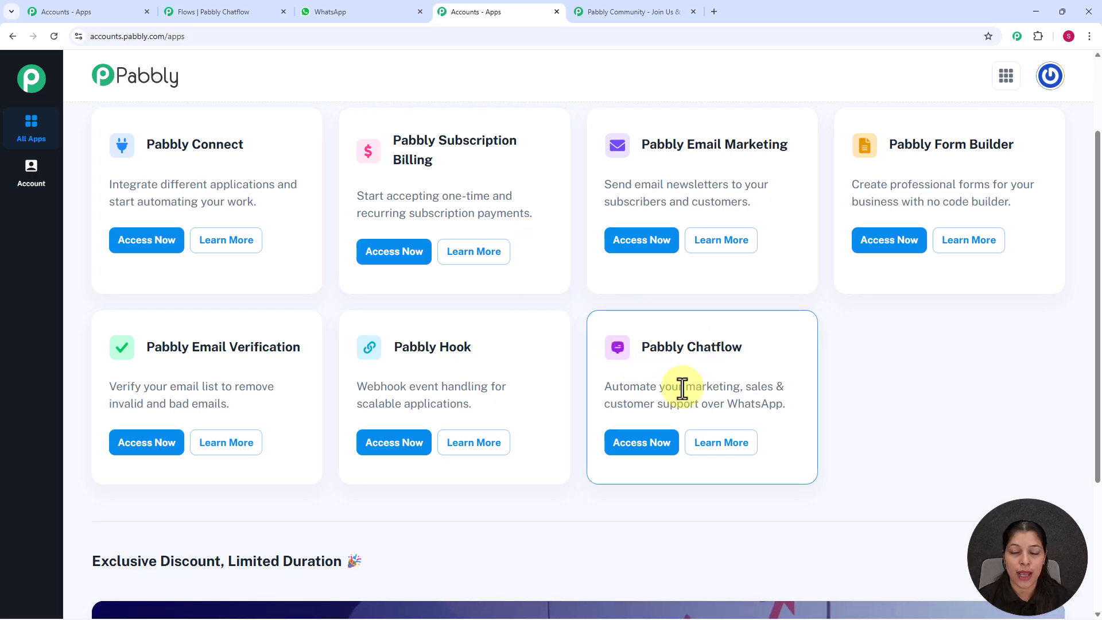
{"action": "left_click", "coordinate": [658, 450]}
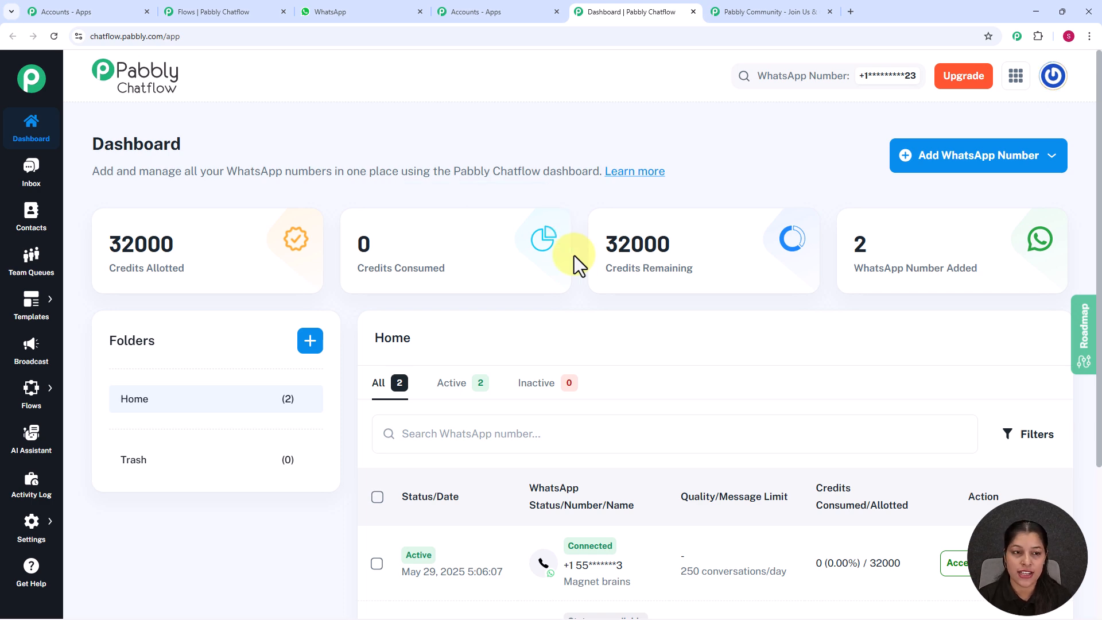
Review the WhatsApp numbers on the Chatflow dashboard and the connection options for adding a WhatsApp number.
{"action": "scroll", "coordinate": [574, 256], "scroll_direction": "down", "scroll_amount": 3}
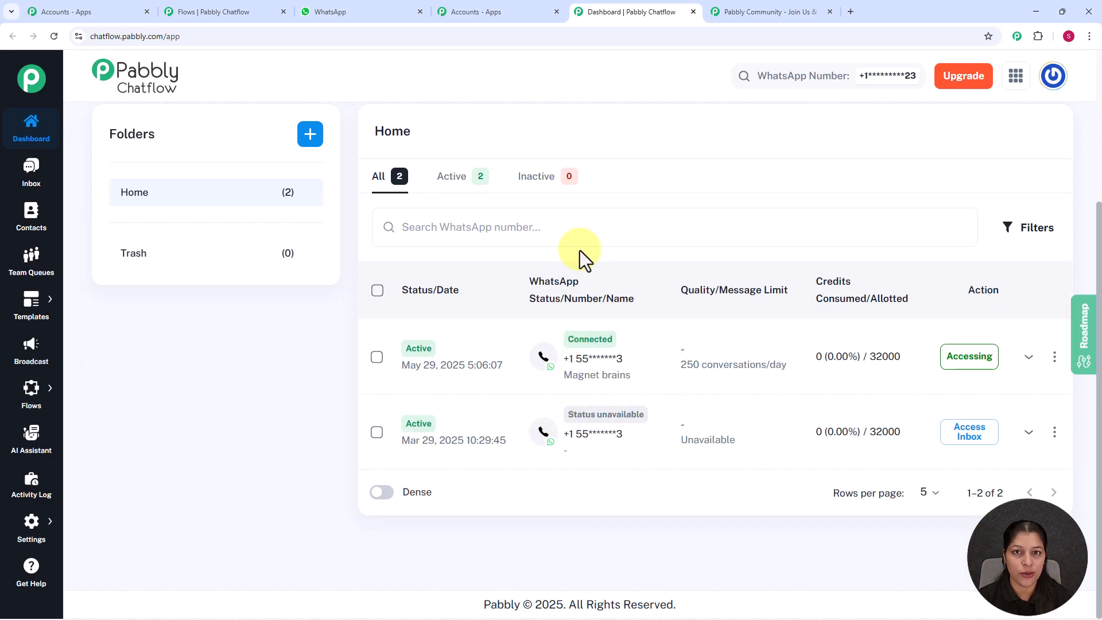
{"action": "scroll", "coordinate": [581, 247], "scroll_direction": "up", "scroll_amount": 3}
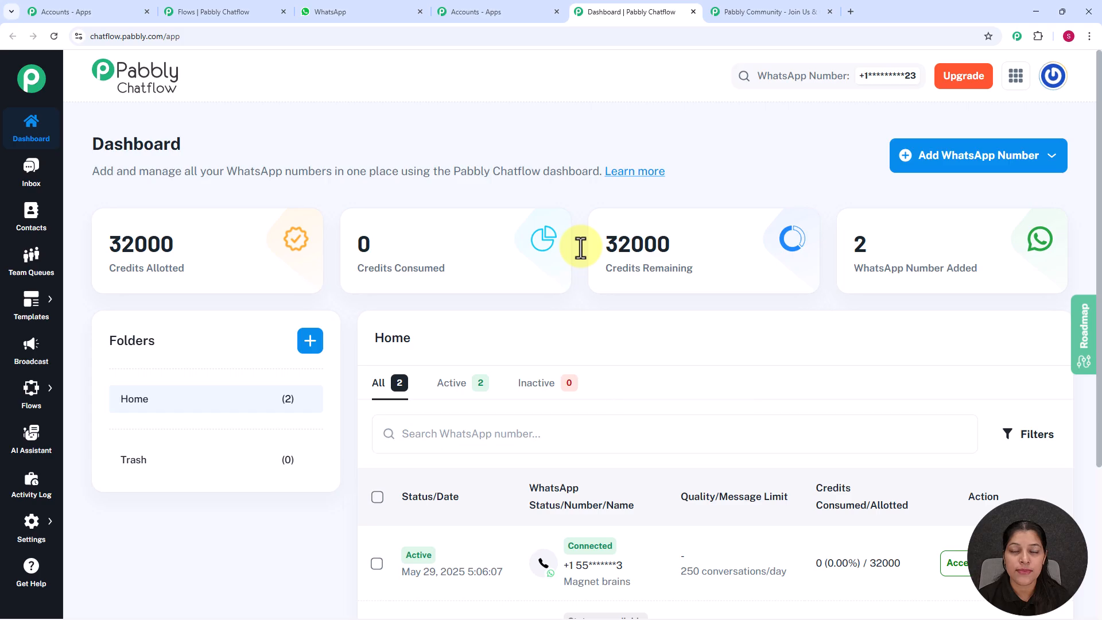
{"action": "left_click", "coordinate": [1016, 160]}
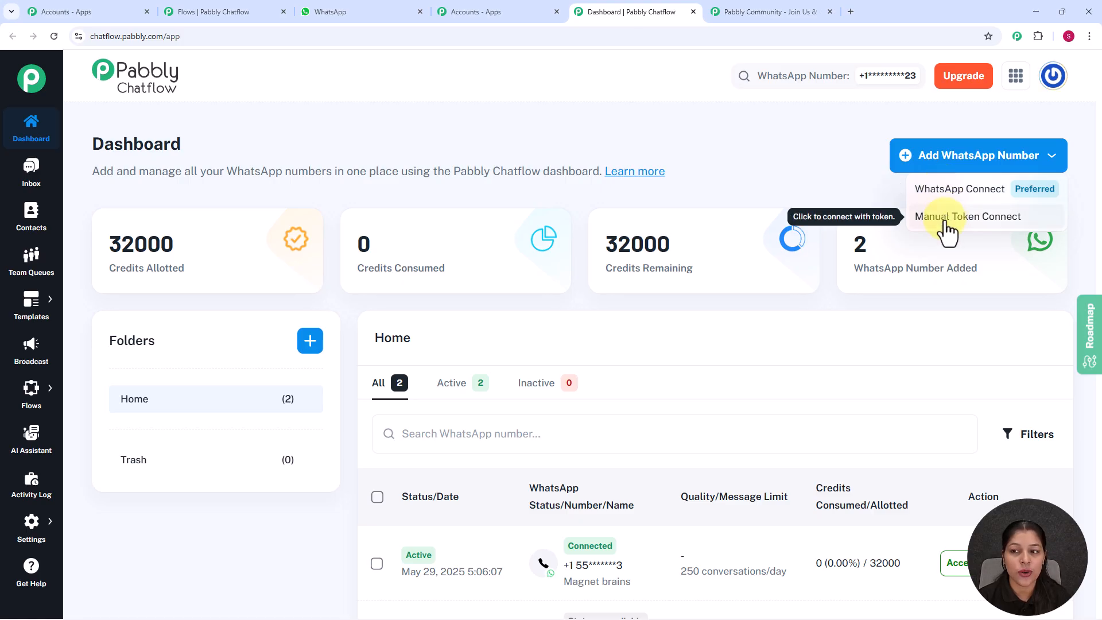
{"action": "left_click", "coordinate": [545, 136]}
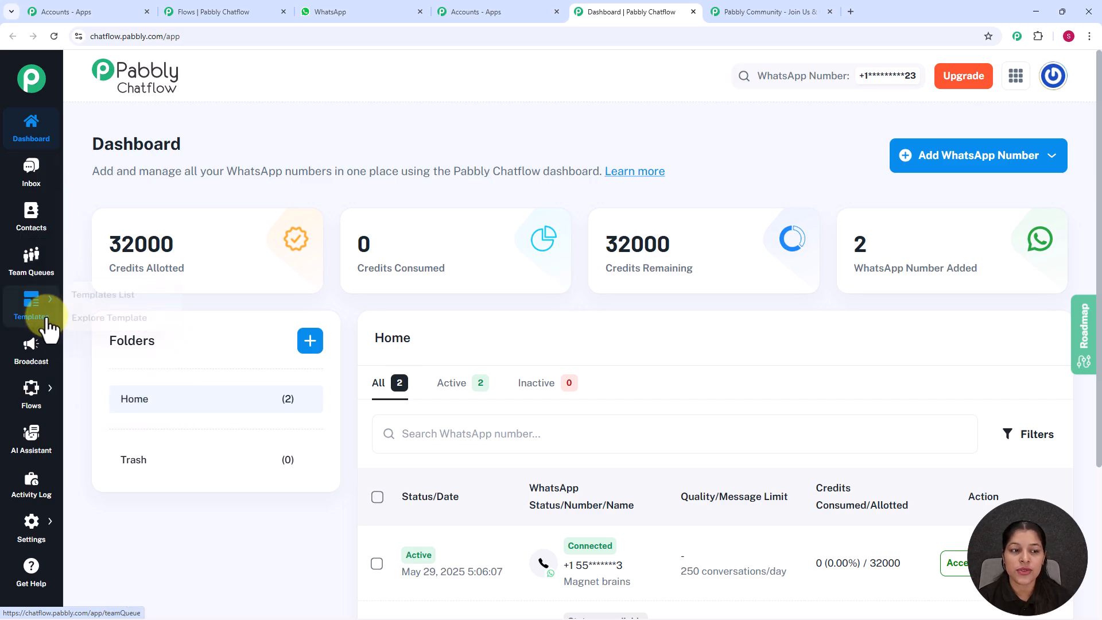
Open the Flow Builder, look over the existing flows and add a new flow.
{"action": "mouse_move", "coordinate": [36, 394]}
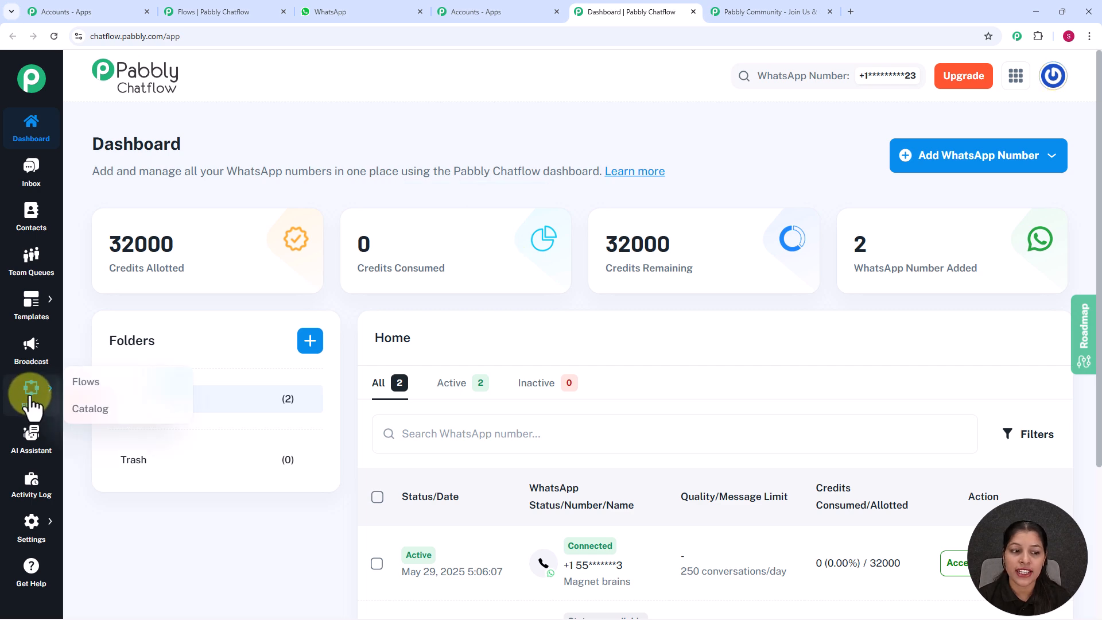
{"action": "left_click", "coordinate": [106, 393]}
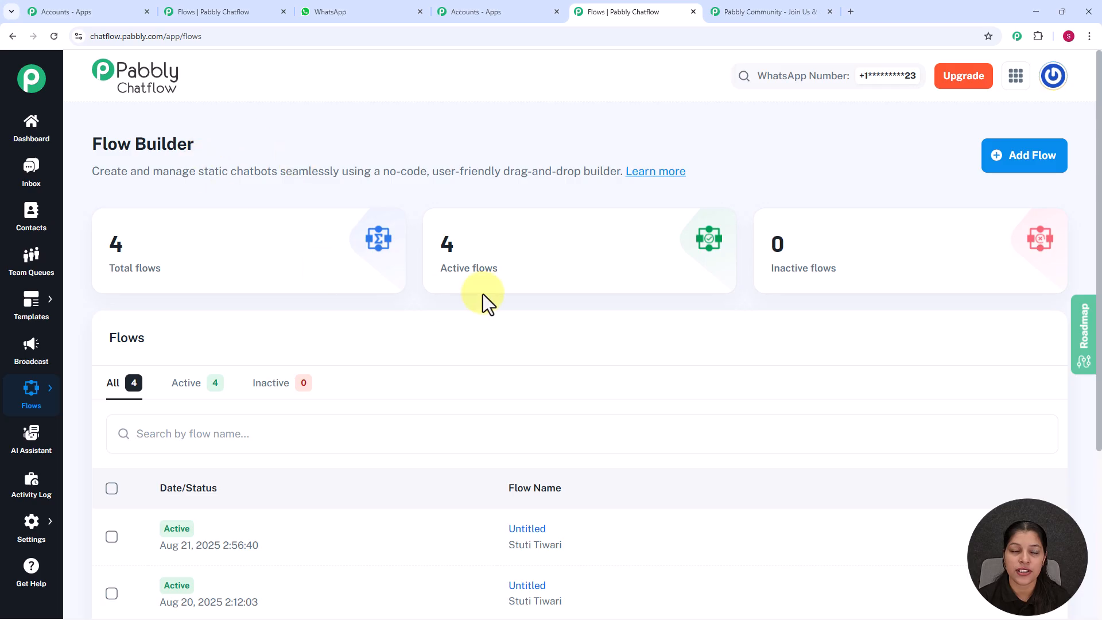
{"action": "scroll", "coordinate": [482, 299], "scroll_direction": "down", "scroll_amount": 3}
{"action": "scroll", "coordinate": [499, 313], "scroll_direction": "up", "scroll_amount": 3}
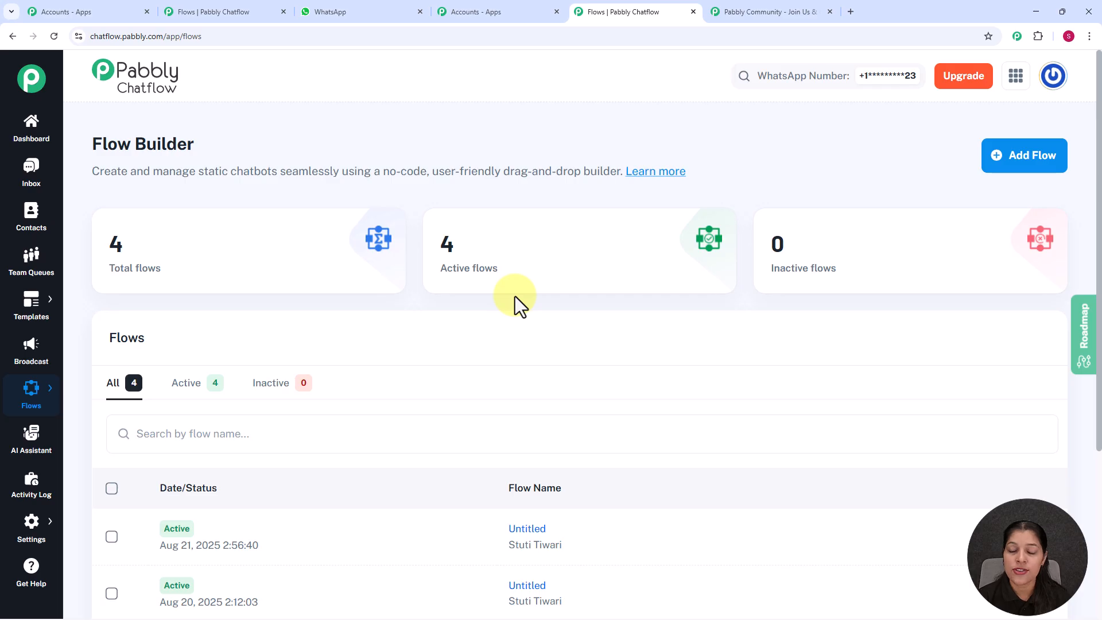
{"action": "left_click", "coordinate": [1007, 163]}
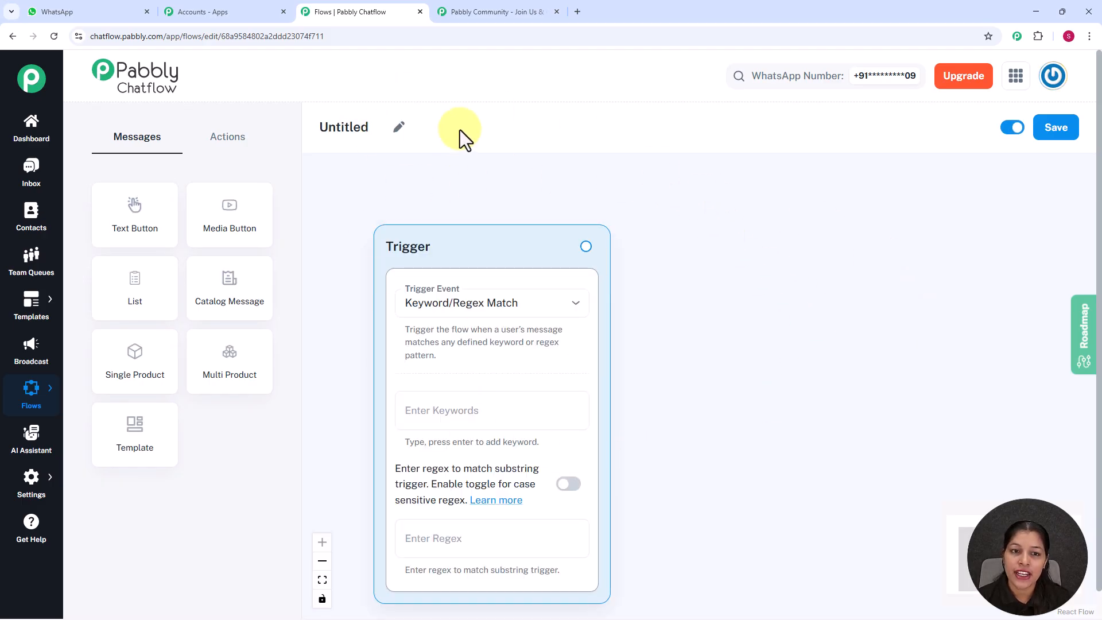
Rename the untitled flow as "Automate SaaS Customer Support via WhatsApp".
{"action": "left_click", "coordinate": [399, 127]}
{"action": "type", "text": "Automate SaaS Customer Support via WhatsApp"}
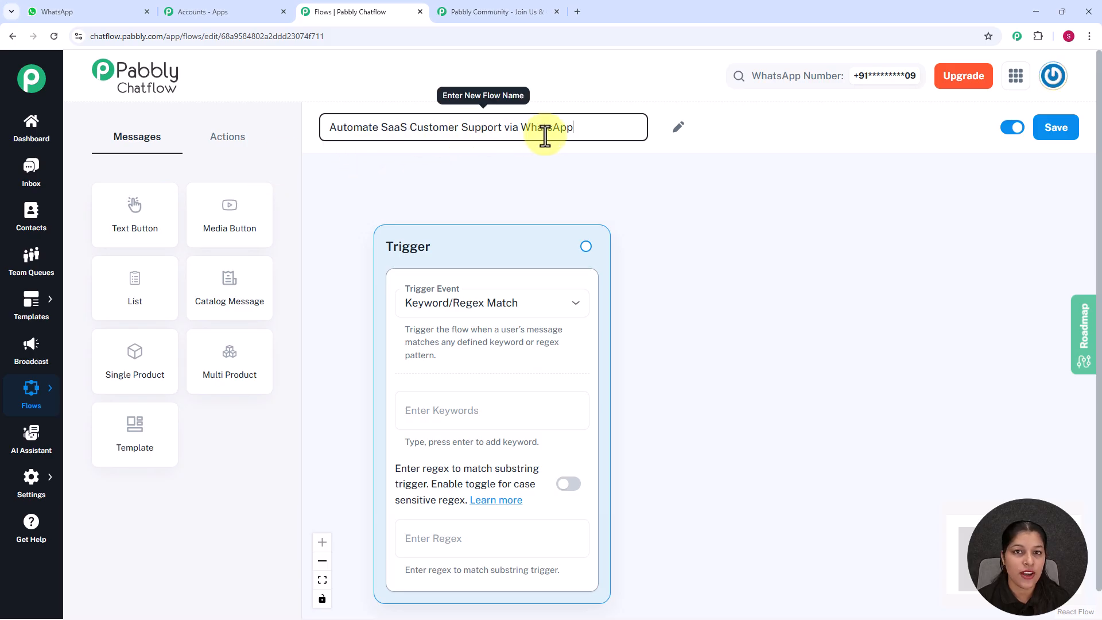
{"action": "left_click", "coordinate": [502, 183]}
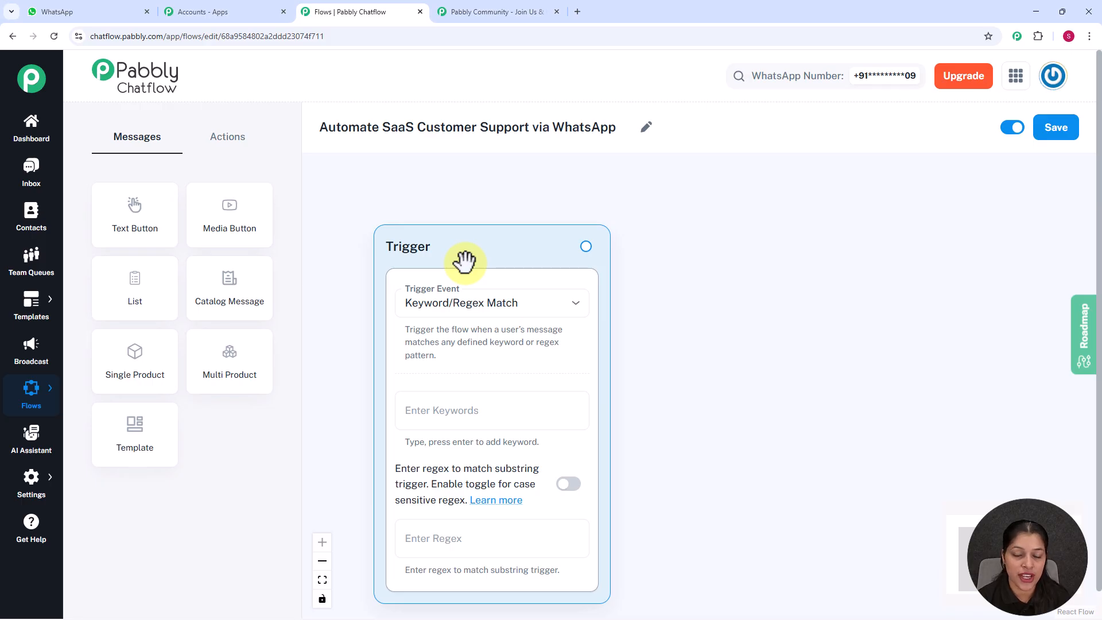
Review the available trigger events and choose Keyword/Regex Match for the flow's trigger.
{"action": "left_click", "coordinate": [532, 312]}
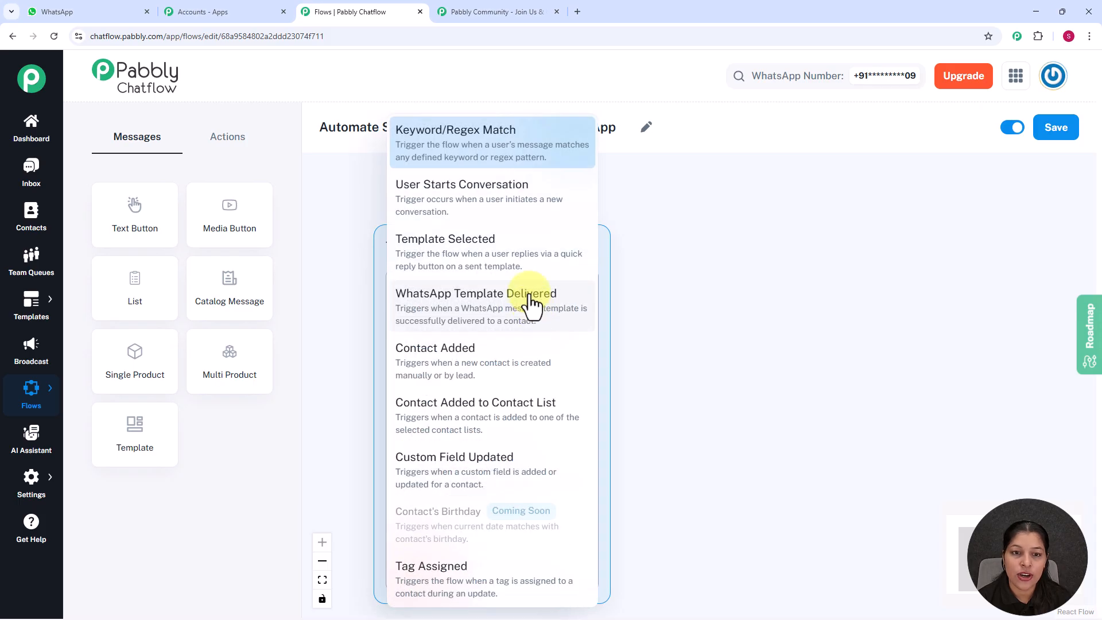
{"action": "left_click", "coordinate": [484, 150]}
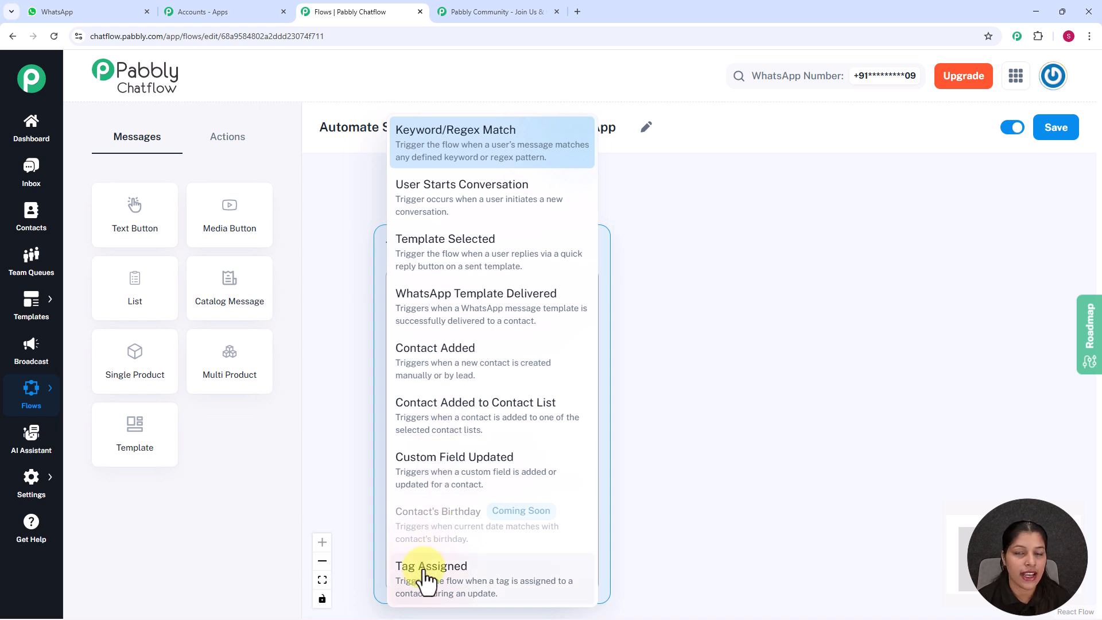
{"action": "left_click", "coordinate": [494, 157]}
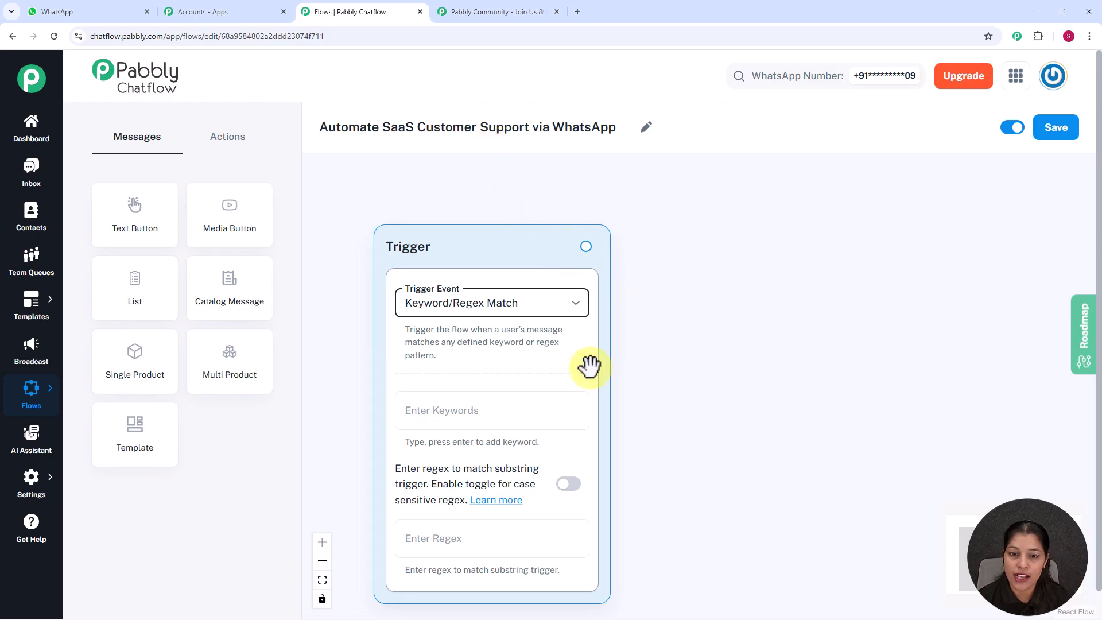
Add the trigger keywords "Help" and "Support".
{"action": "left_click", "coordinate": [473, 410]}
{"action": "type", "text": "Help"}
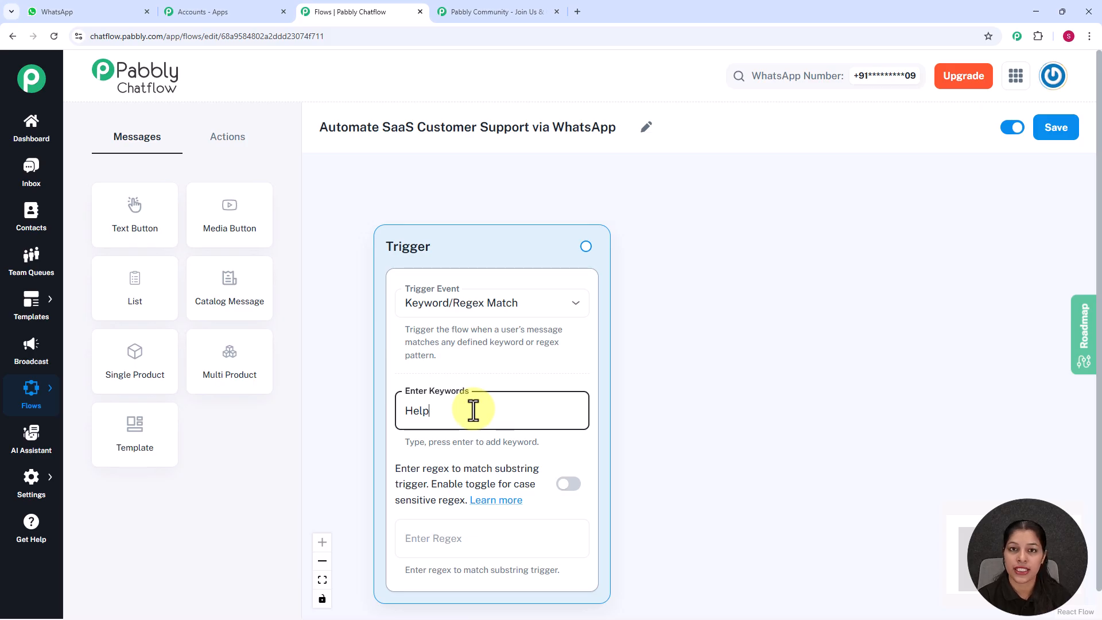
{"action": "key", "text": "Return"}
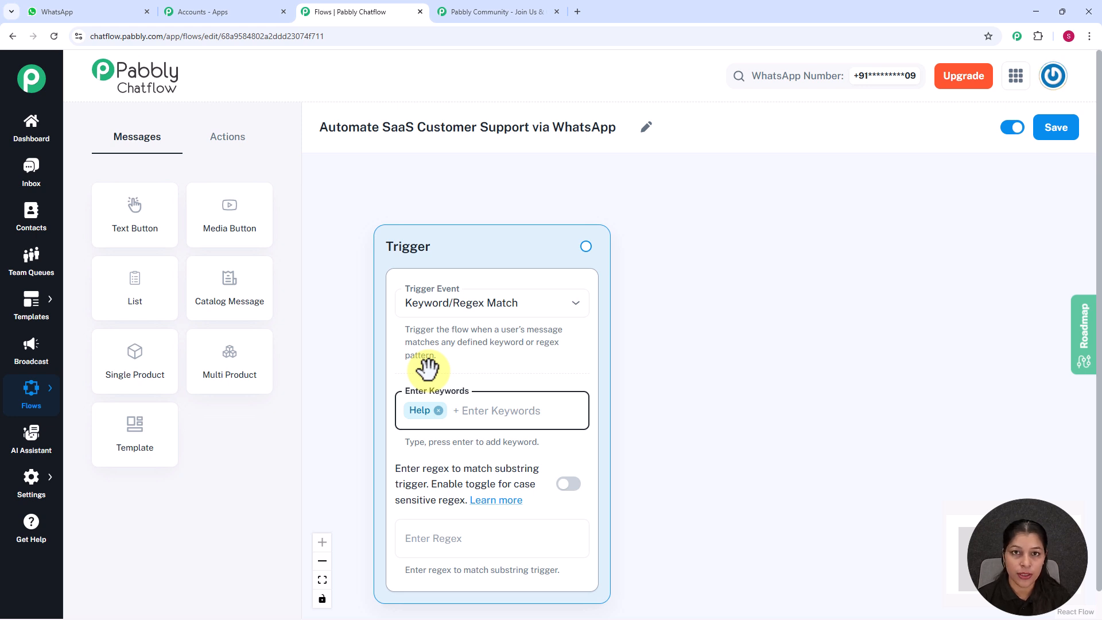
{"action": "left_click", "coordinate": [470, 416]}
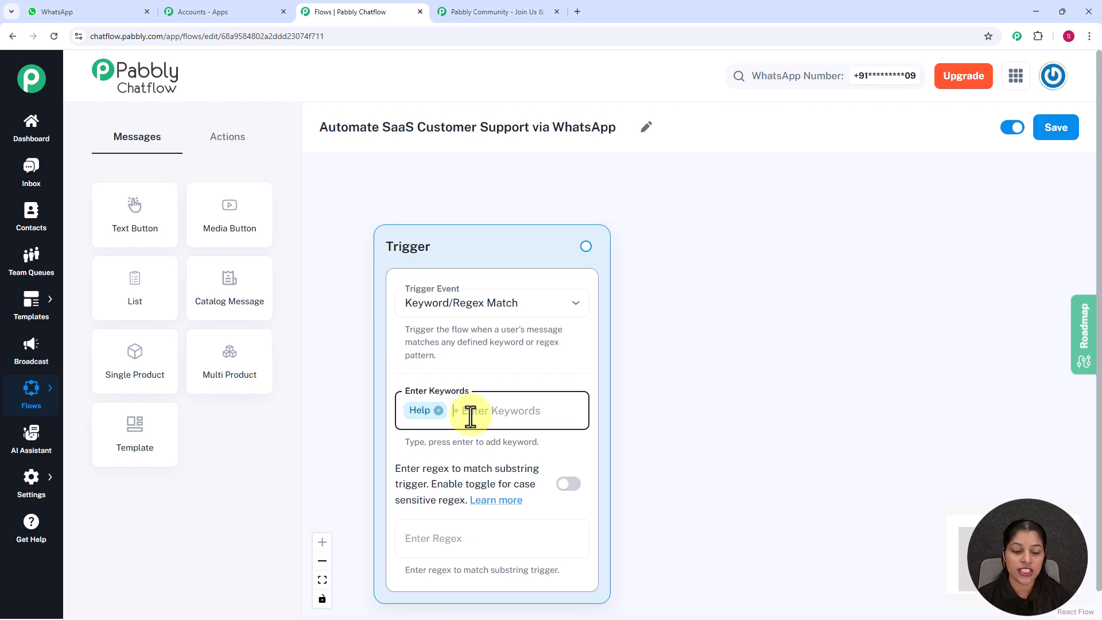
{"action": "type", "text": "Su"}
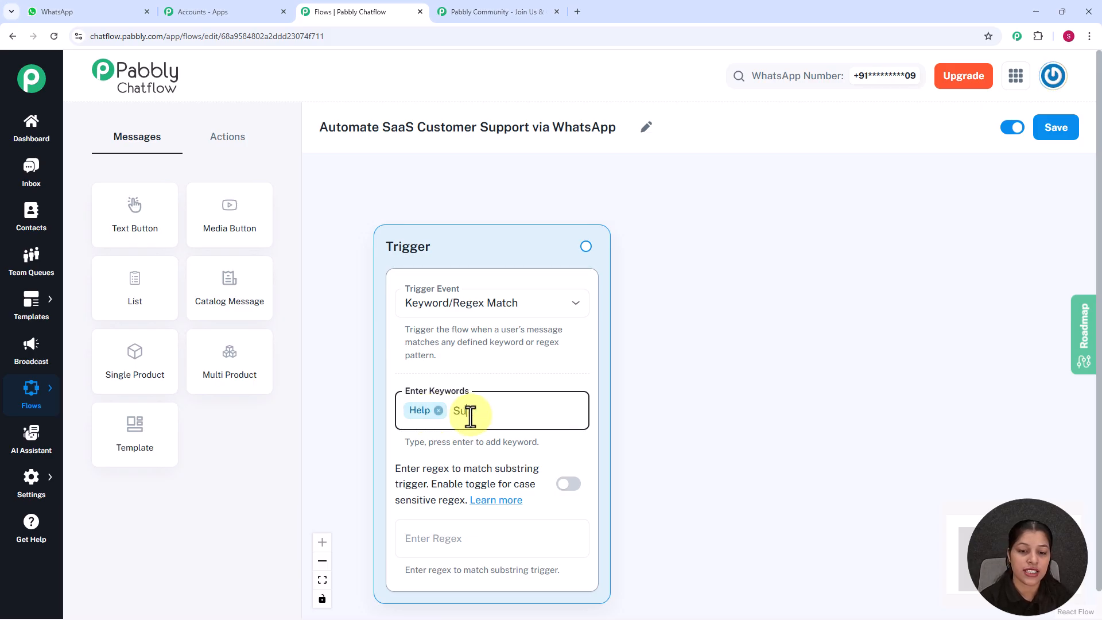
{"action": "type", "text": "pport"}
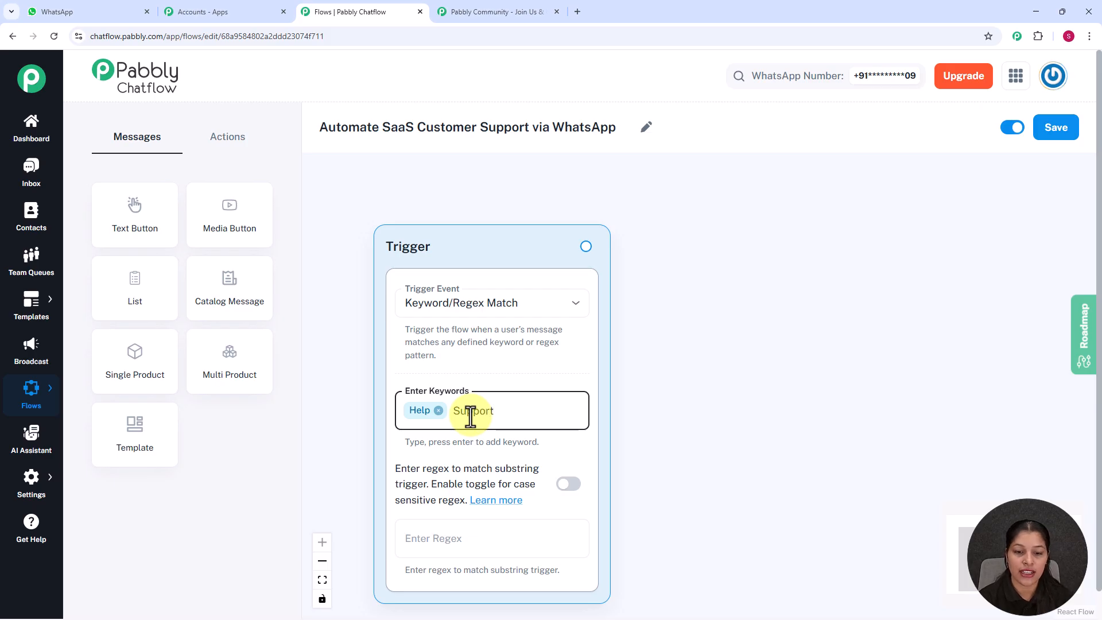
{"action": "key", "text": "Return"}
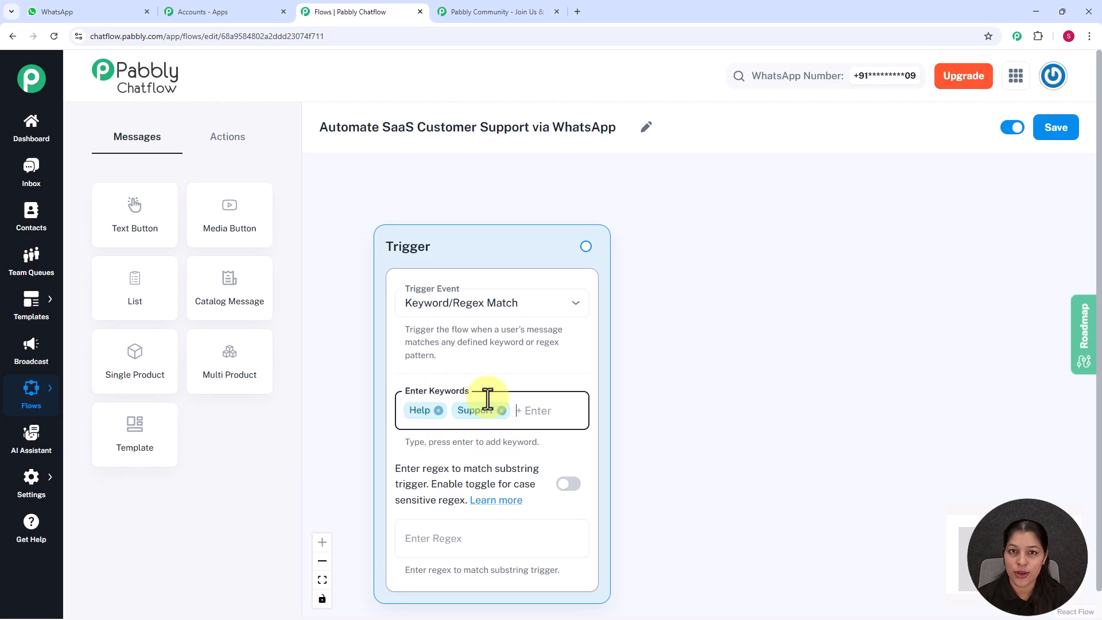
Set the trigger's regex to [\s\S]+ for substring matching.
{"action": "left_click", "coordinate": [466, 545]}
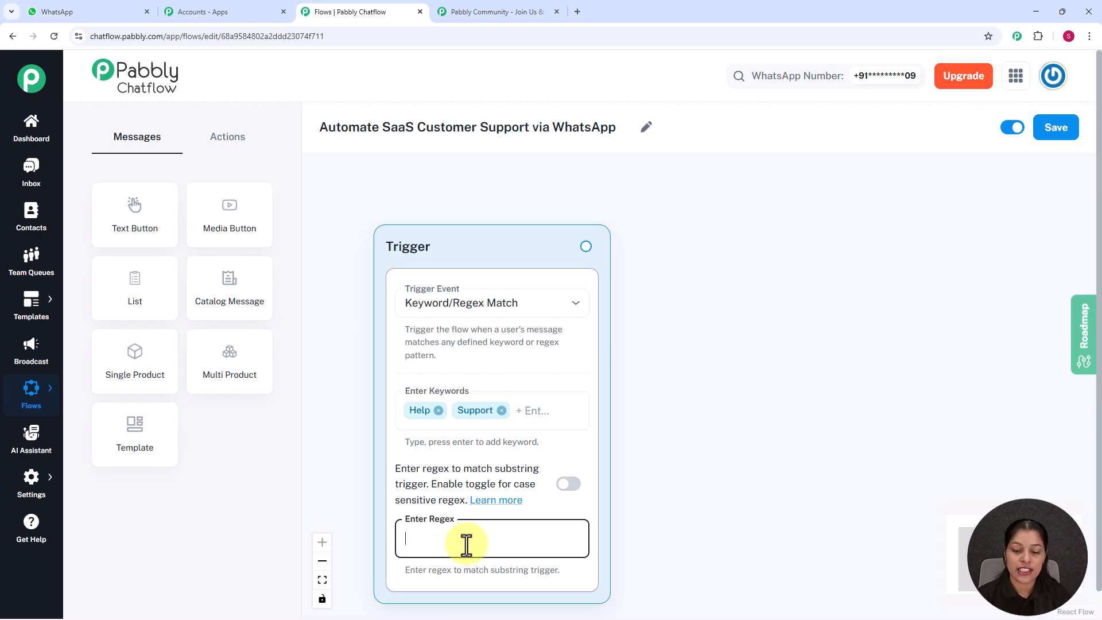
{"action": "type", "text": "("}
{"action": "type", "text": "\\s"}
{"action": "type", "text": "\\S"}
{"action": "type", "text": "]+"}
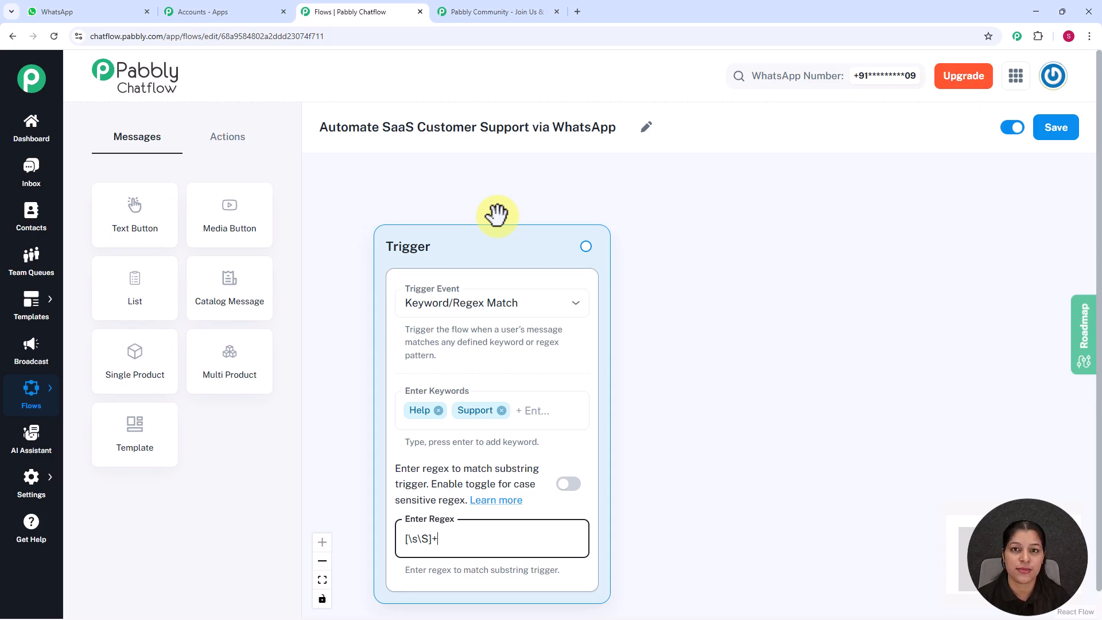
Add a Text Button node connected from the Trigger and place it beside the trigger node.
{"action": "left_click_drag", "start_coordinate": [585, 246], "coordinate": [732, 273]}
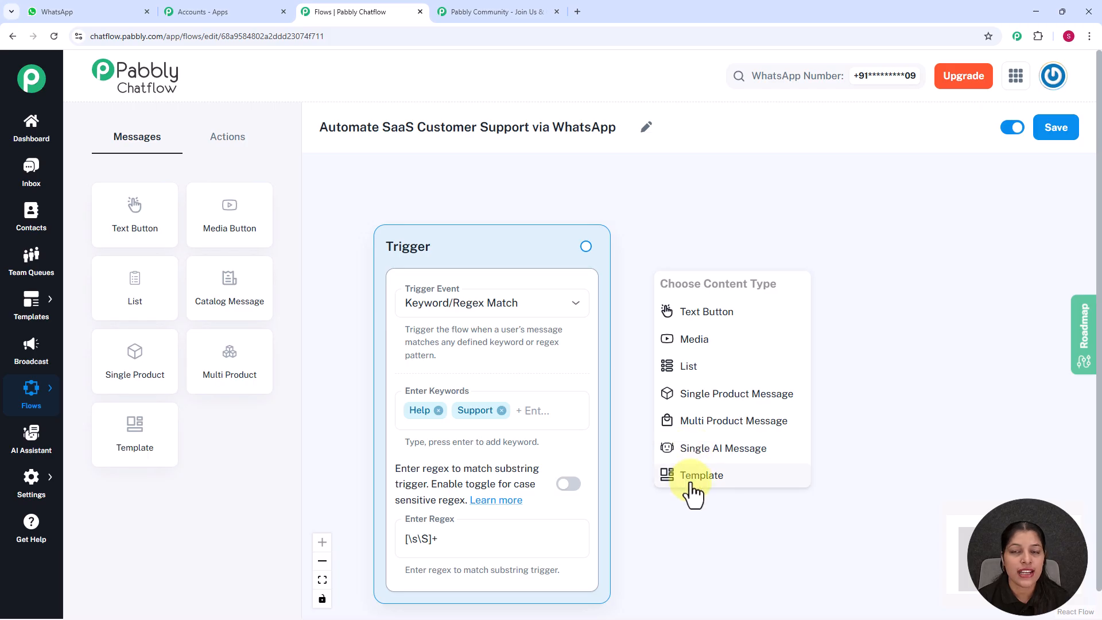
{"action": "left_click", "coordinate": [722, 320]}
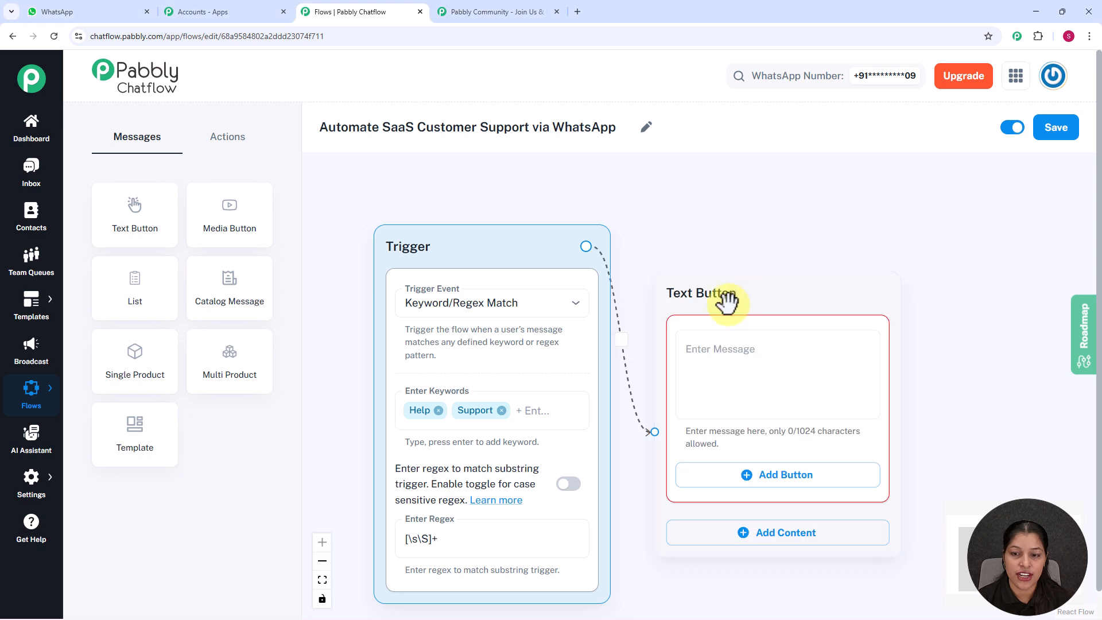
{"action": "left_click_drag", "start_coordinate": [738, 295], "coordinate": [755, 273]}
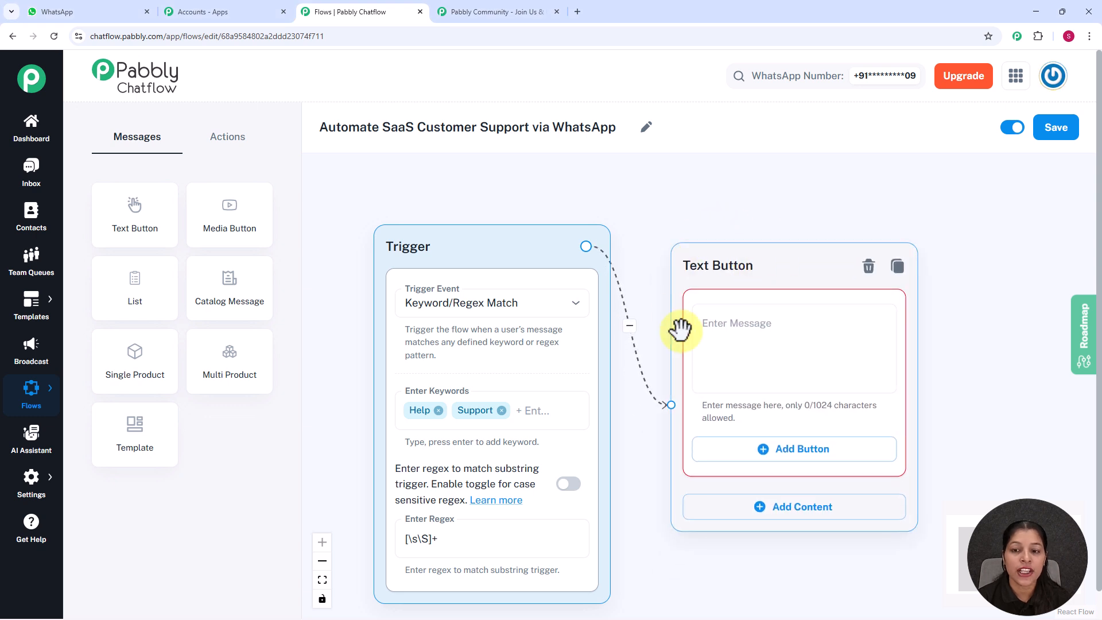
Fill the Text Button message with "*Hello! Welcome to XYZ SaaS Company Support.*", a virtual assistant introduction and "_Please select from the options below:_".
{"action": "left_click", "coordinate": [738, 346]}
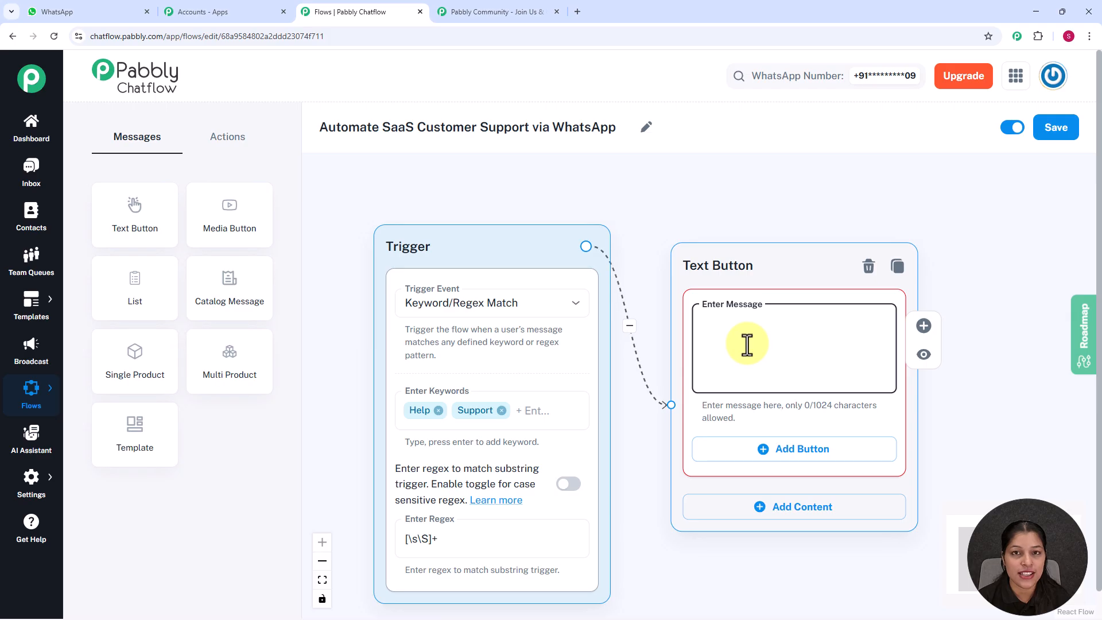
{"action": "key", "text": "ctrl+v"}
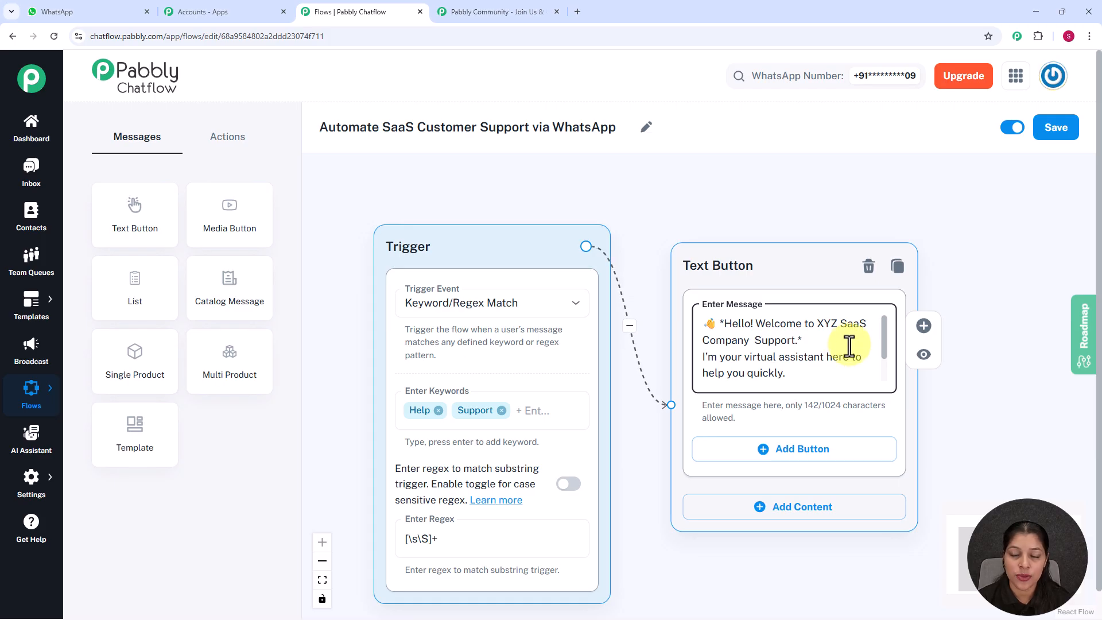
{"action": "scroll", "coordinate": [883, 337], "scroll_direction": "down", "scroll_amount": 2}
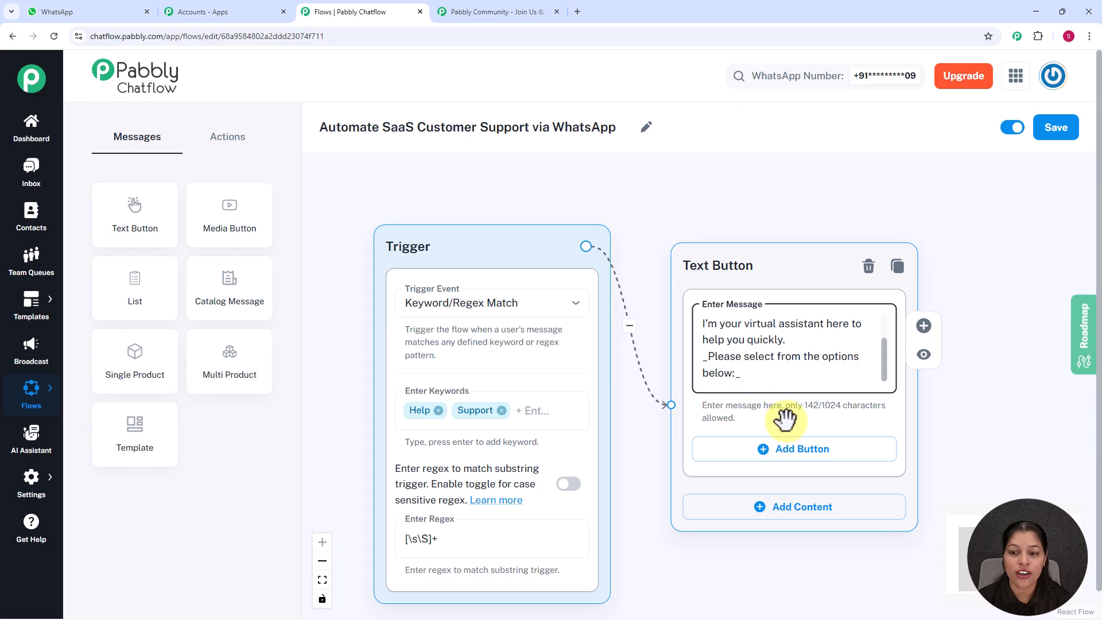
Add two reply buttons to the welcome message, labelled "Technical Issue" and "Account Issue", each ending with an emoji.
{"action": "left_click", "coordinate": [781, 454]}
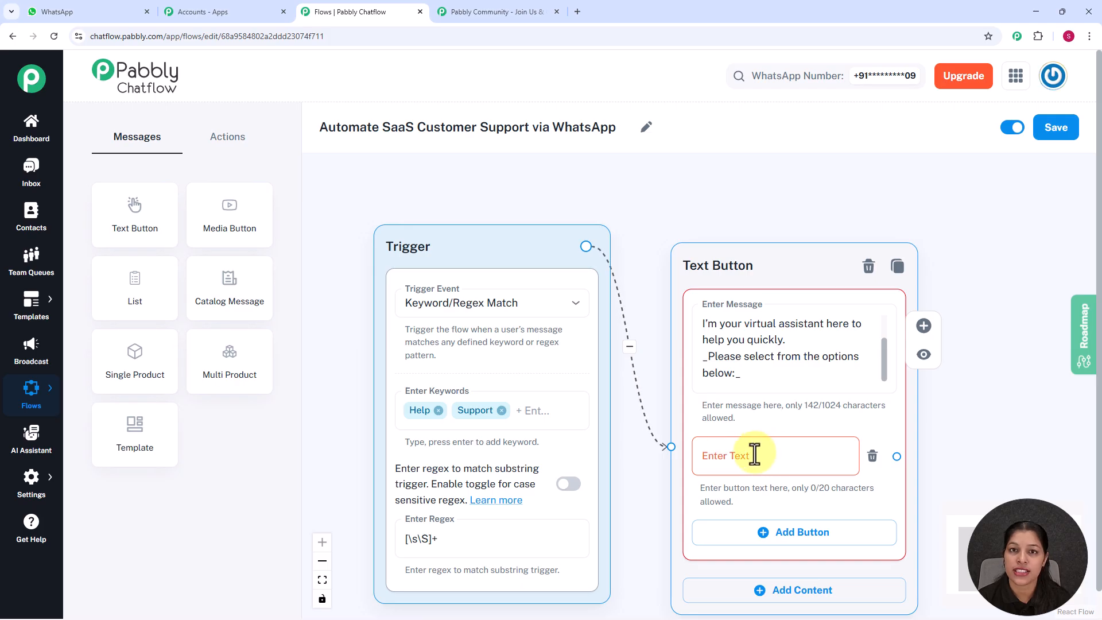
{"action": "left_click", "coordinate": [754, 454]}
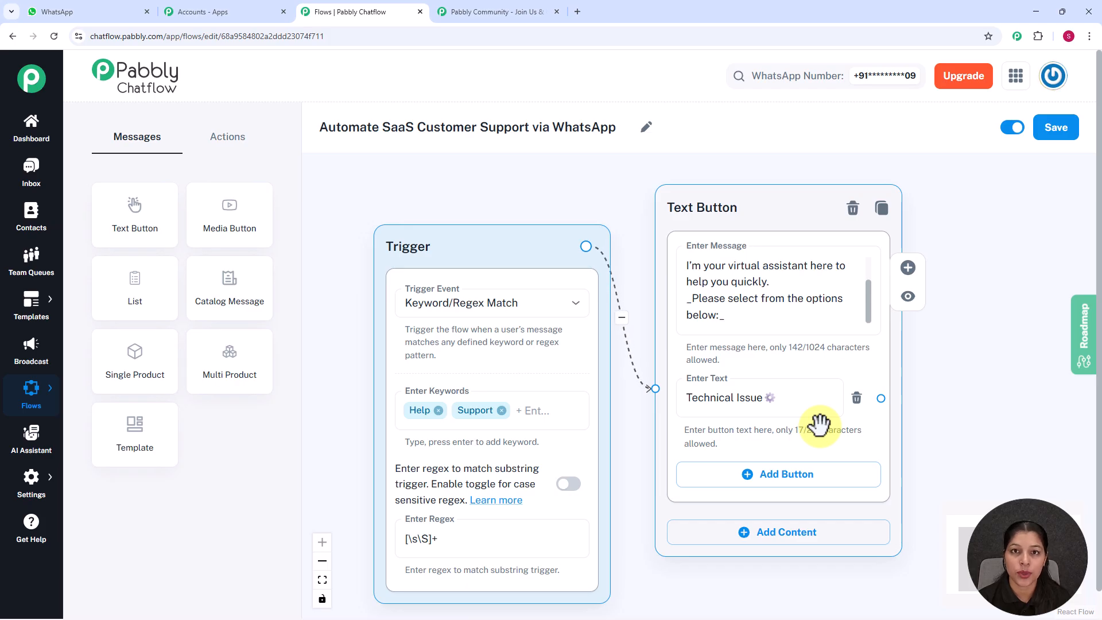
{"action": "left_click", "coordinate": [785, 485]}
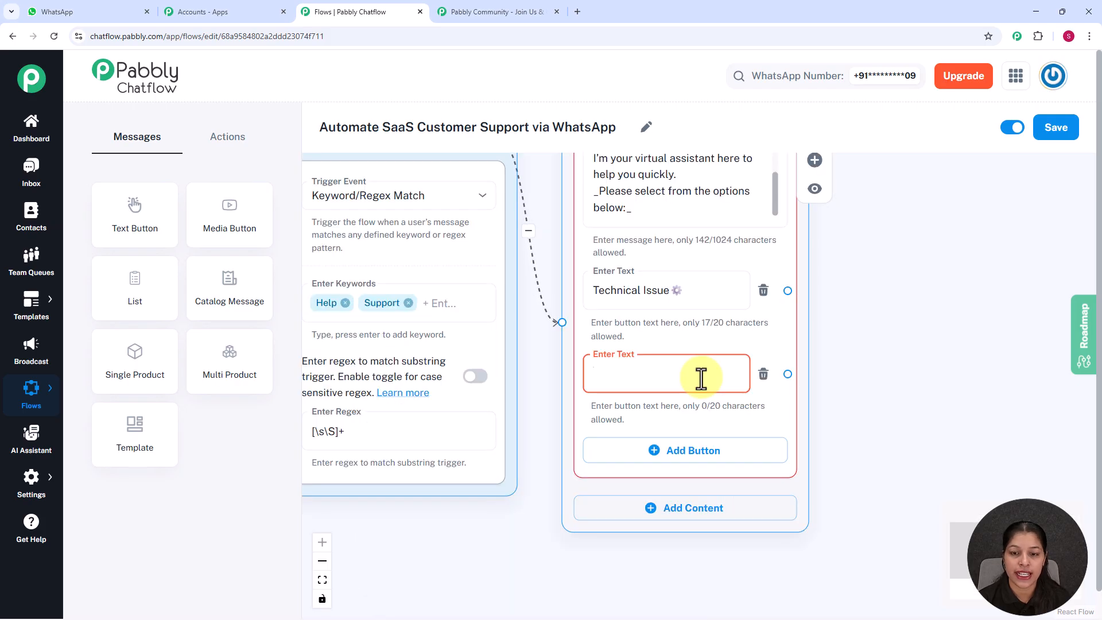
{"action": "type", "text": "Account Issue 🔐"}
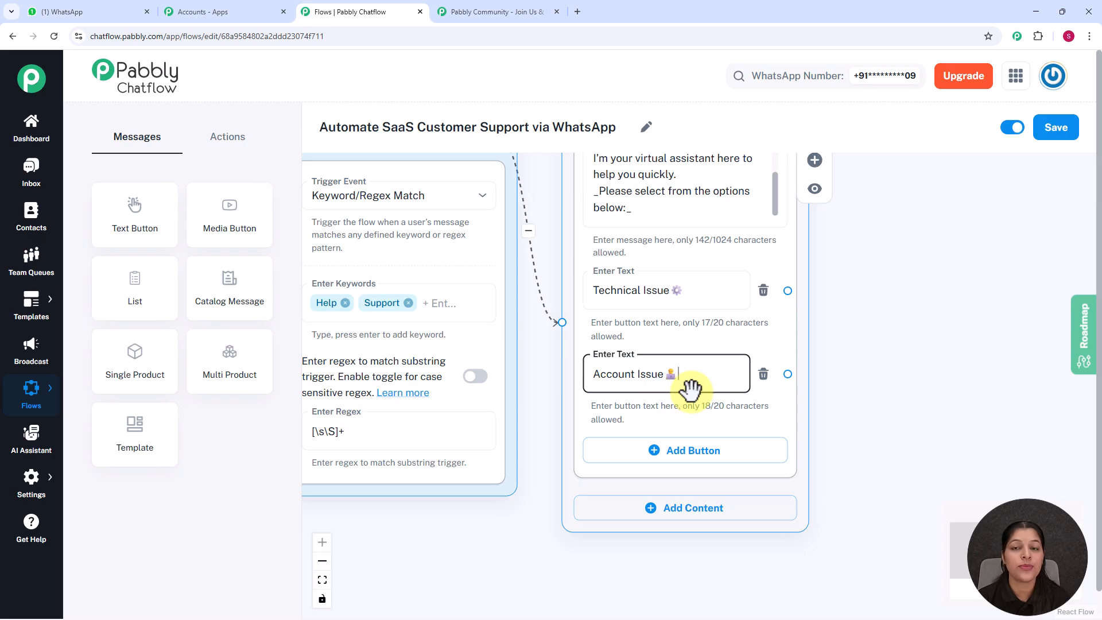
Add a third reply button labelled "Billing Inquiries 💸" to the welcome message.
{"action": "left_click", "coordinate": [686, 468]}
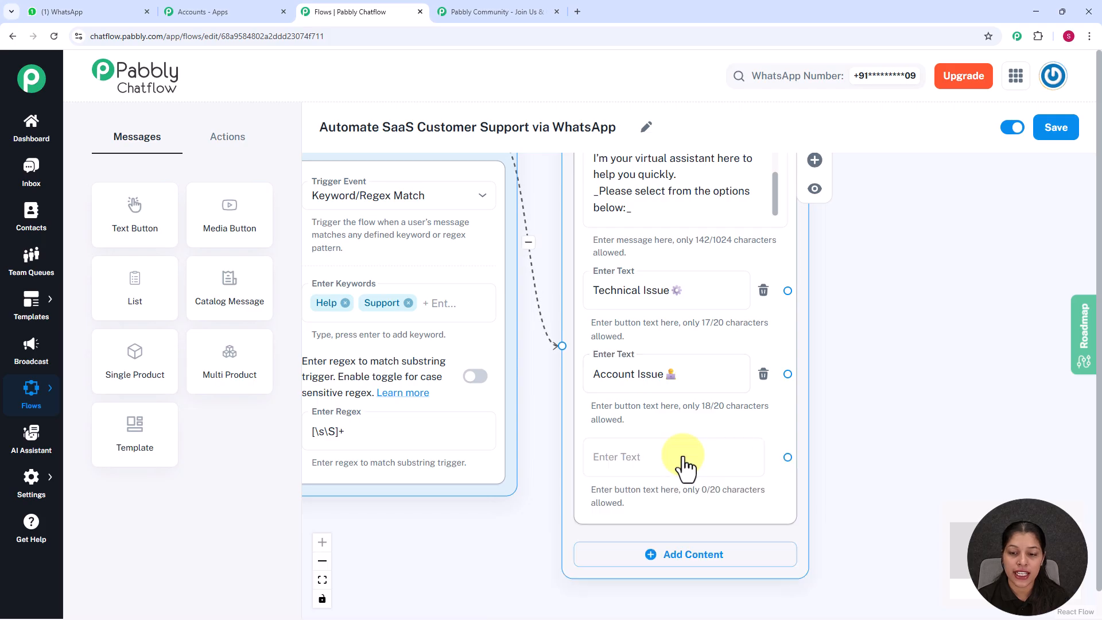
{"action": "left_click", "coordinate": [682, 457]}
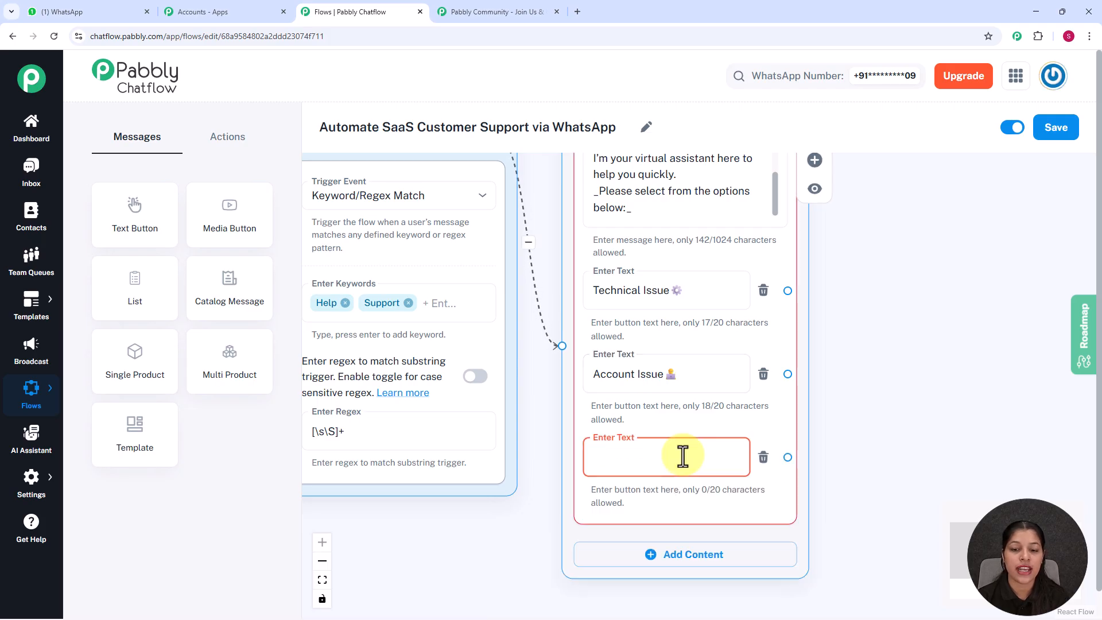
{"action": "type", "text": "Bi"}
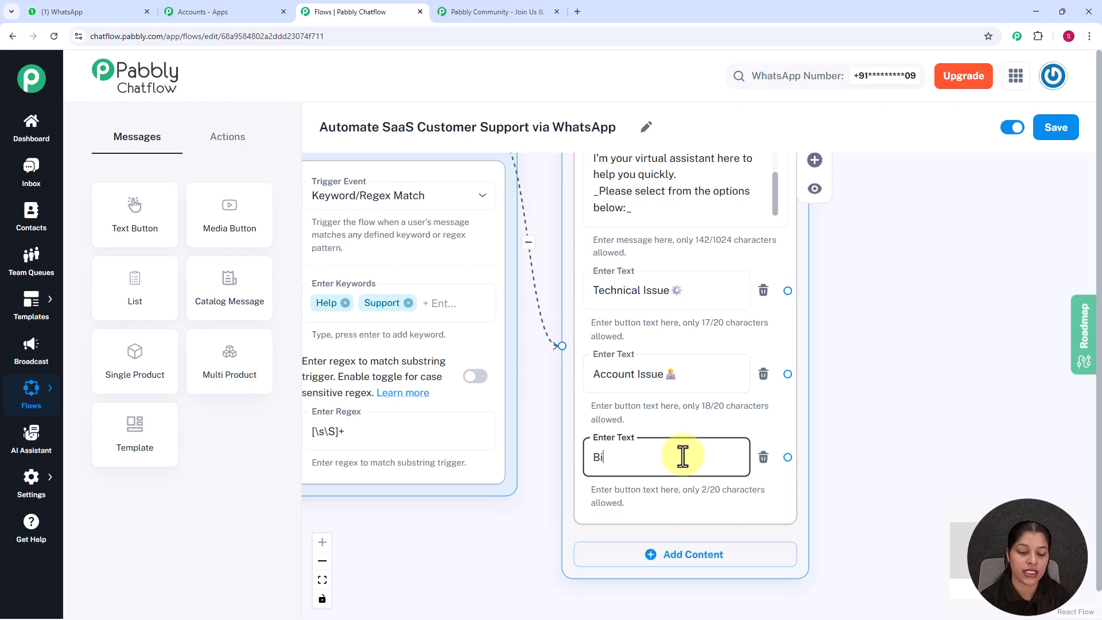
{"action": "type", "text": "lling Inquiries 💸"}
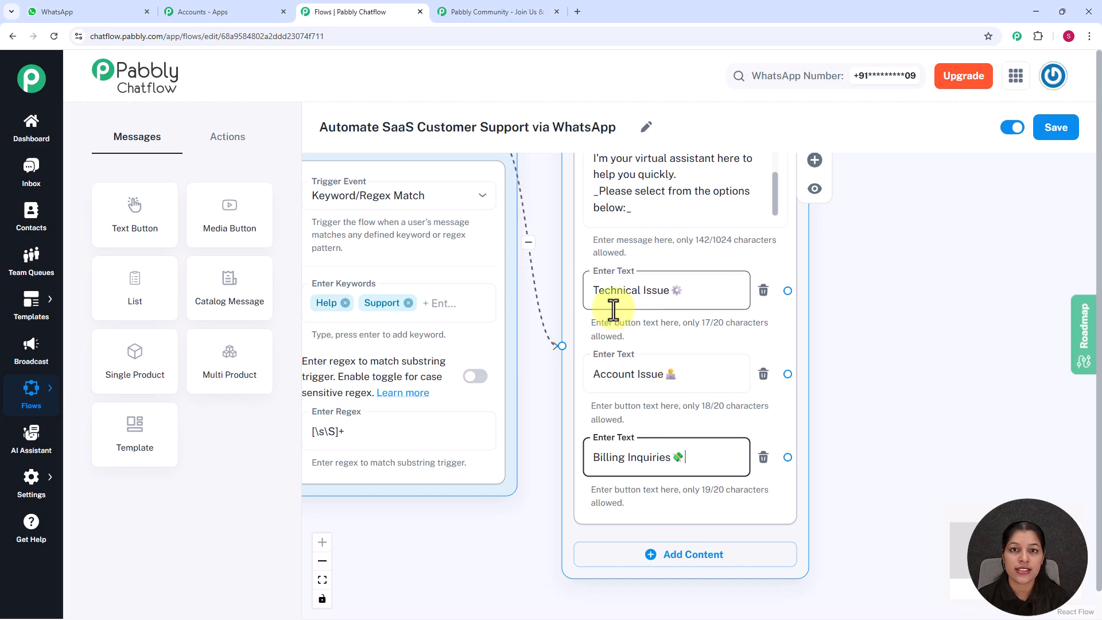
Add an Ask Question node beside the Text Button node and connect the Technical Issue button to it.
{"action": "left_click", "coordinate": [228, 143]}
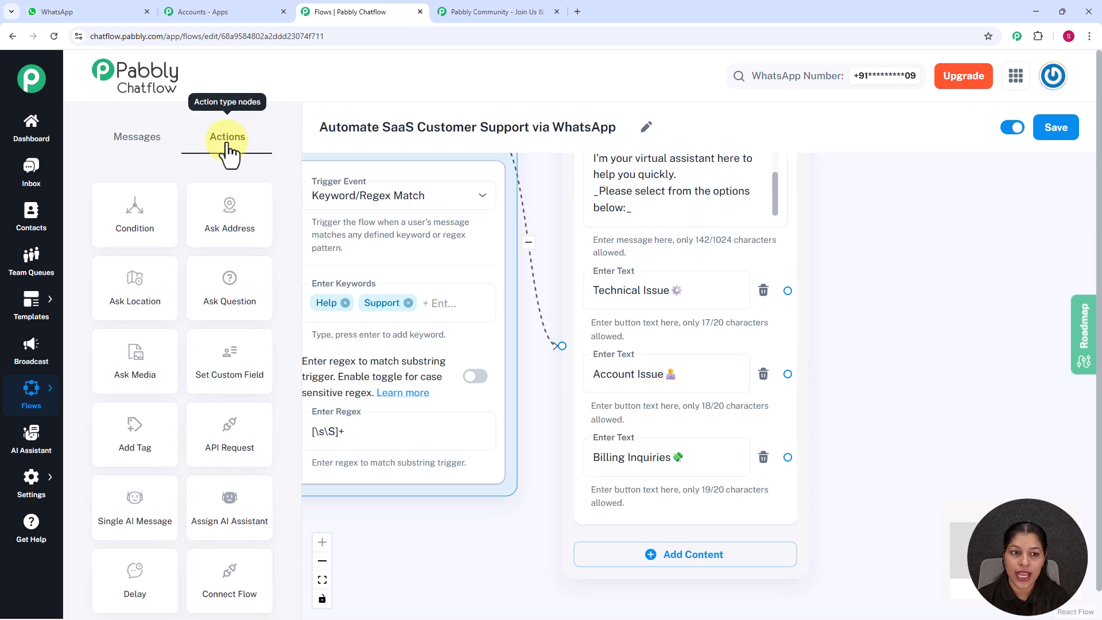
{"action": "left_click", "coordinate": [235, 288]}
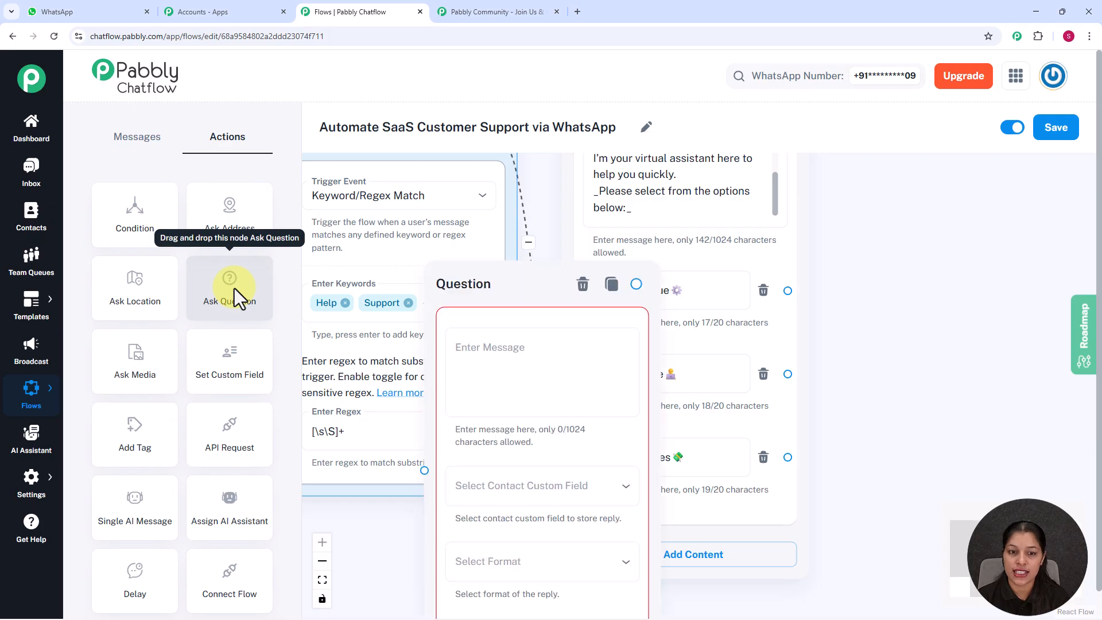
{"action": "left_click_drag", "start_coordinate": [492, 295], "coordinate": [907, 157]}
{"action": "left_click_drag", "start_coordinate": [806, 376], "coordinate": [721, 320]}
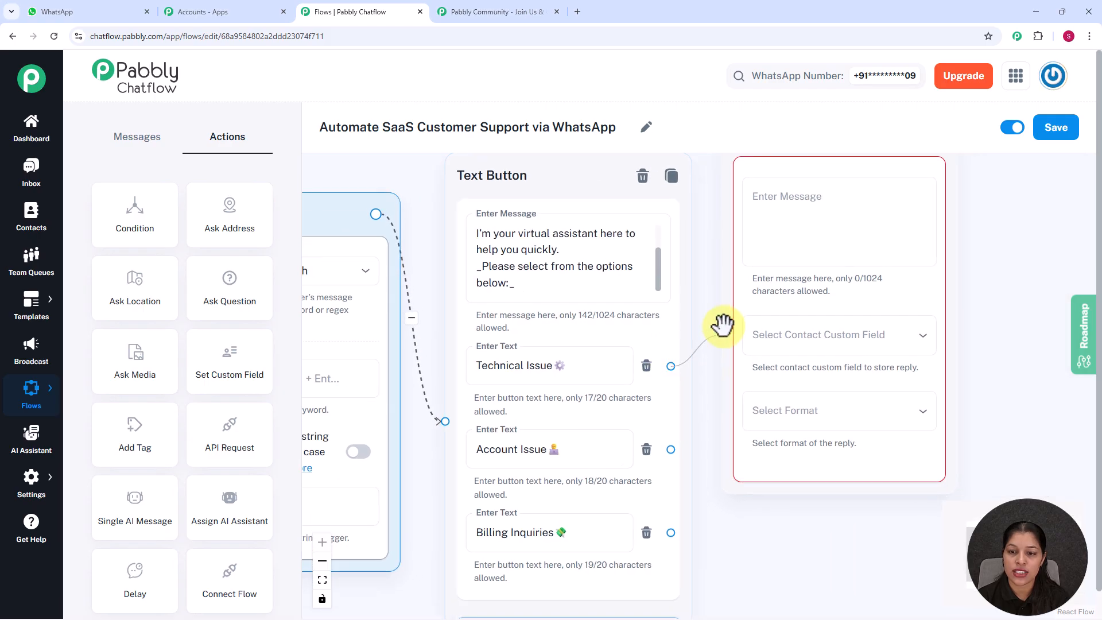
{"action": "left_click_drag", "start_coordinate": [947, 185], "coordinate": [972, 247]}
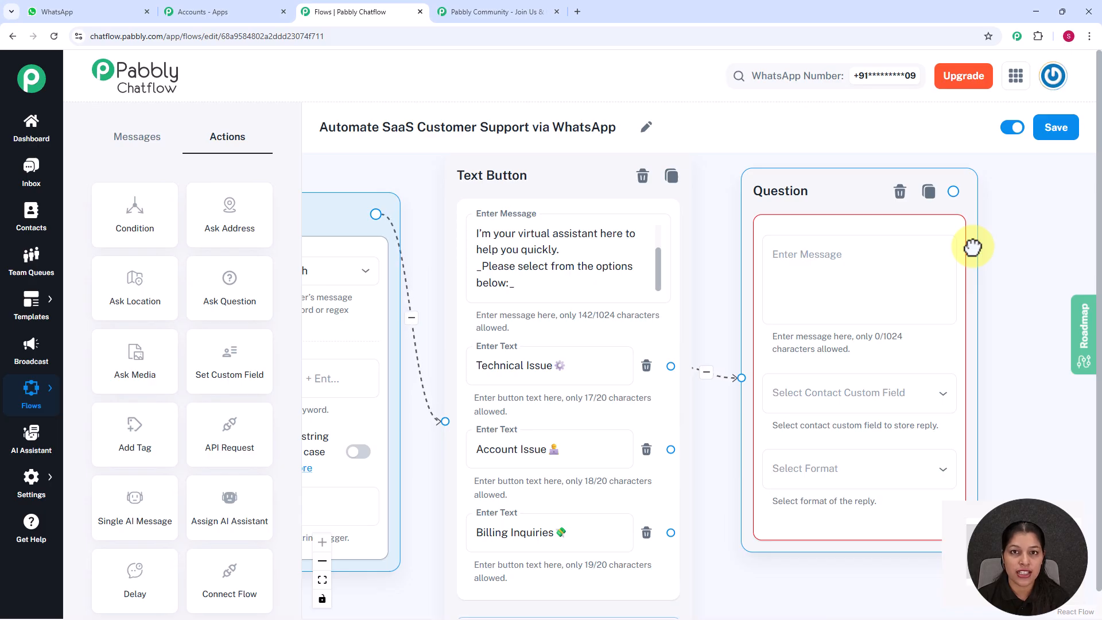
Set the Question message to "📝 Please provide more details about your issue." and store the reply in the Issues custom field.
{"action": "left_click", "coordinate": [853, 271]}
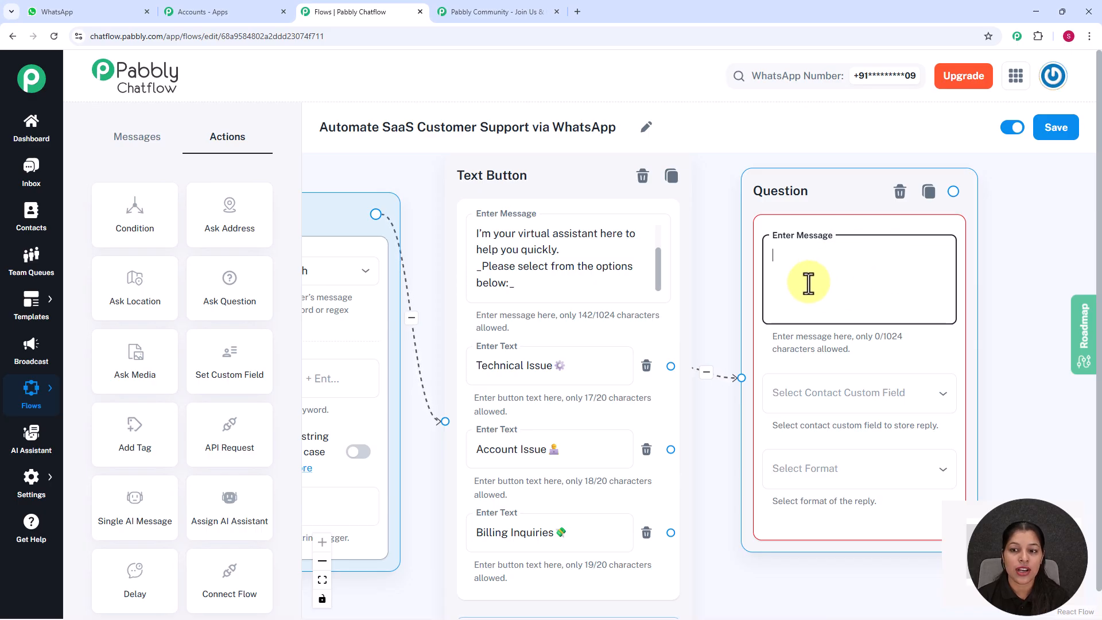
{"action": "type", "text": "📝 Please provide more details about your issue."}
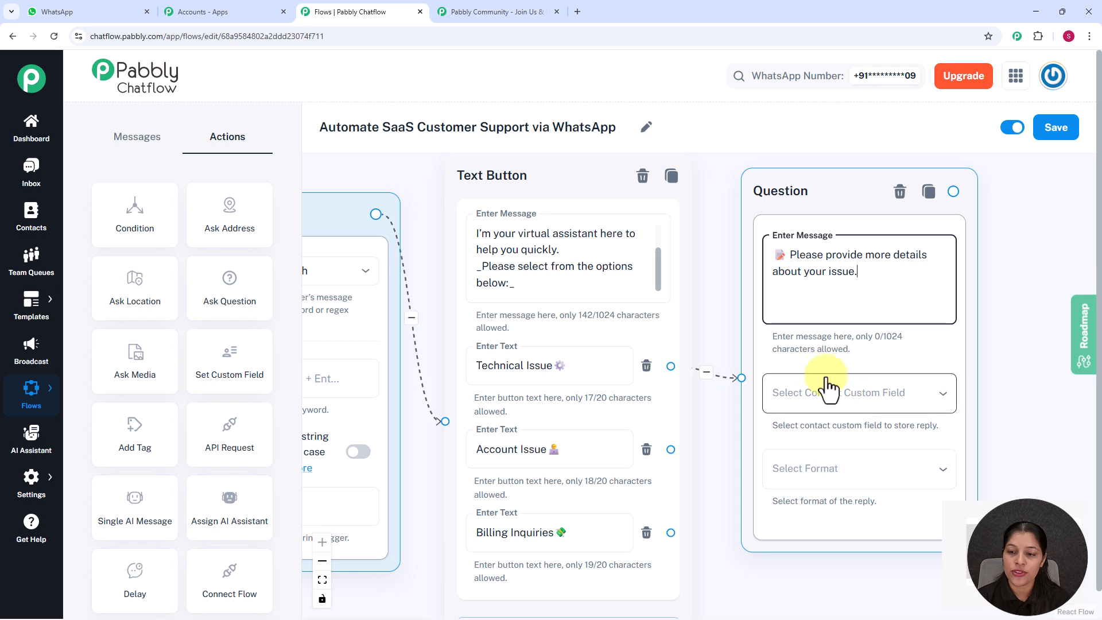
{"action": "left_click", "coordinate": [859, 402]}
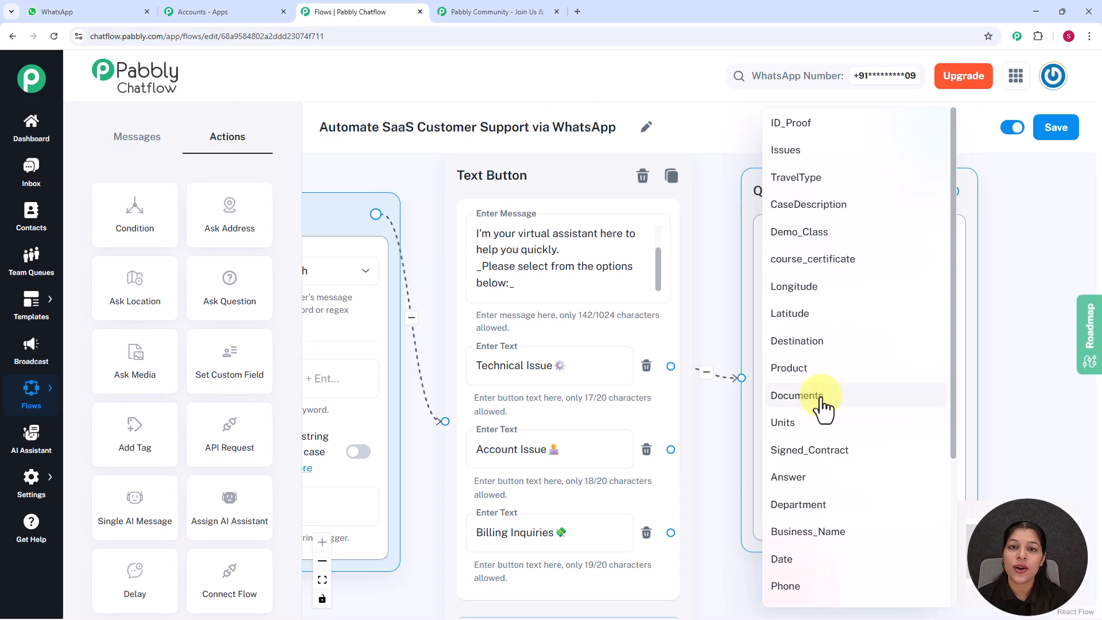
{"action": "left_click", "coordinate": [712, 177]}
{"action": "mouse_move", "coordinate": [31, 485]}
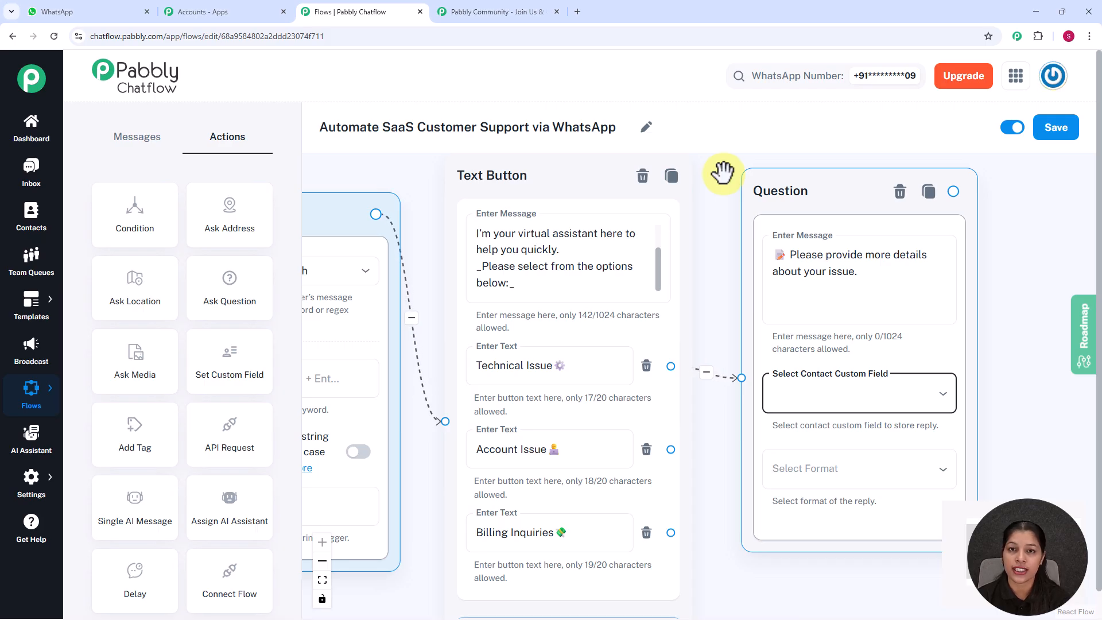
{"action": "left_click", "coordinate": [813, 395]}
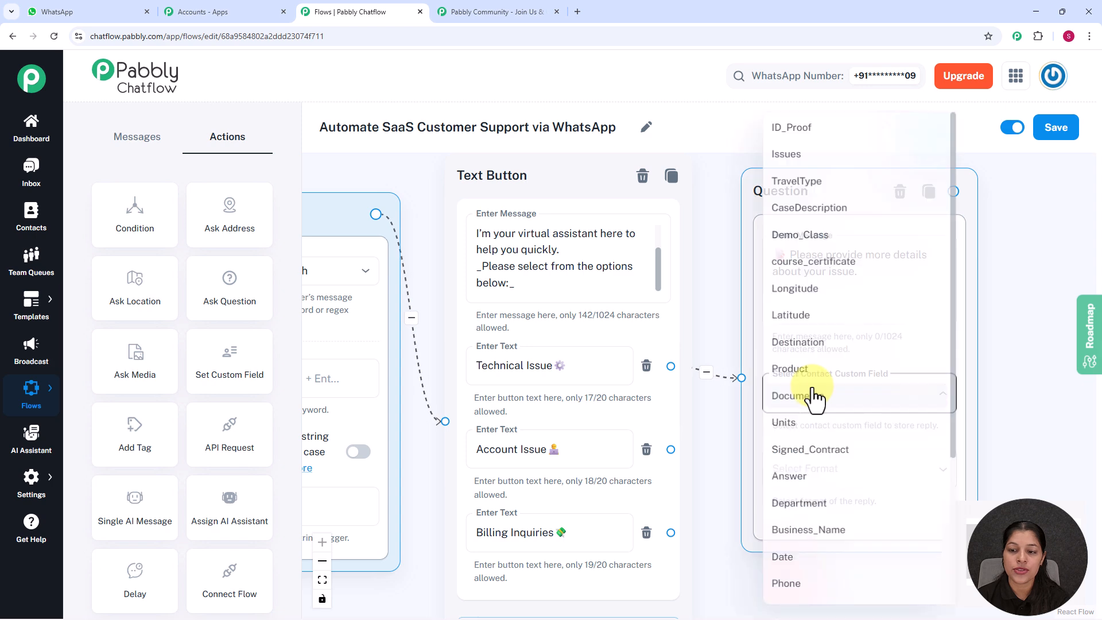
{"action": "left_click", "coordinate": [785, 151]}
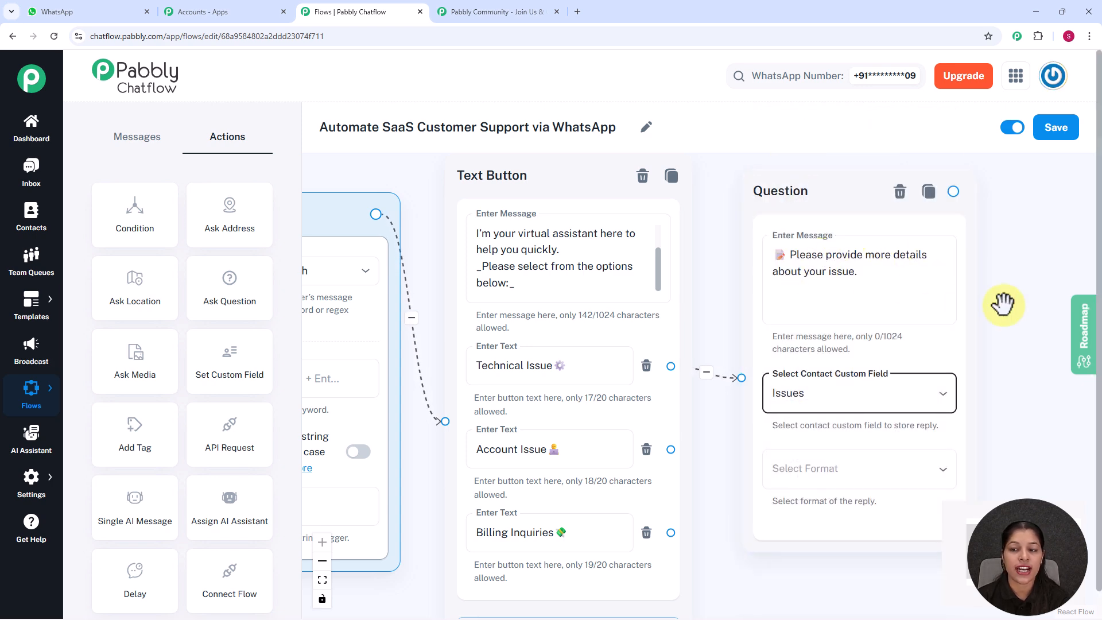
Set the reply format of the Question node to Any.
{"action": "left_click_drag", "start_coordinate": [1003, 304], "coordinate": [903, 239]}
{"action": "left_click", "coordinate": [810, 402]}
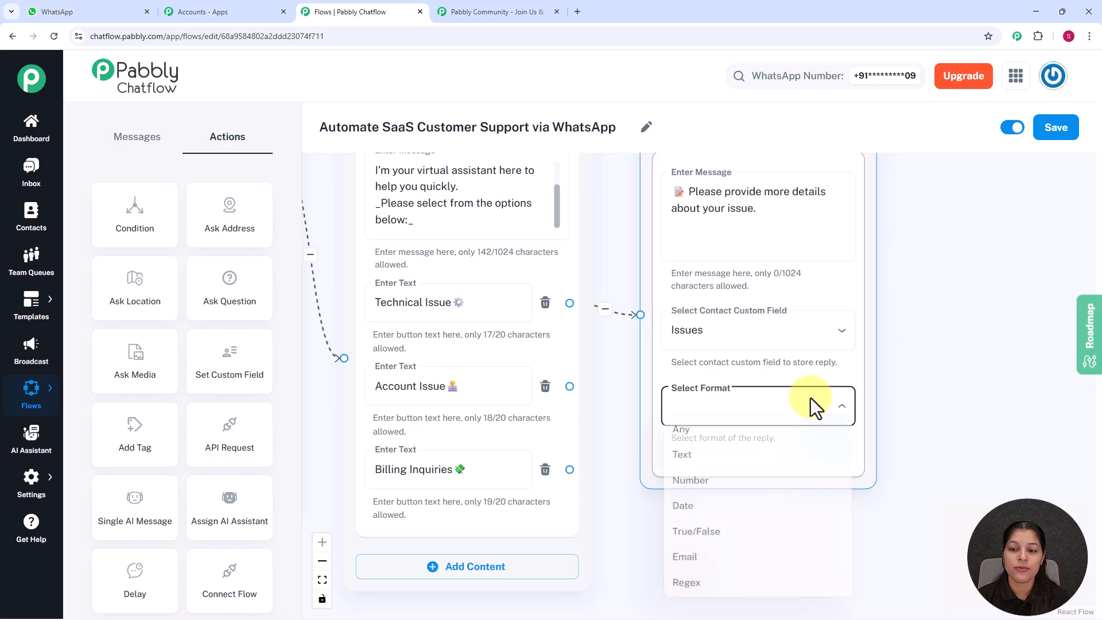
{"action": "left_click", "coordinate": [688, 436]}
{"action": "scroll", "coordinate": [712, 287], "scroll_direction": "up", "scroll_amount": 1}
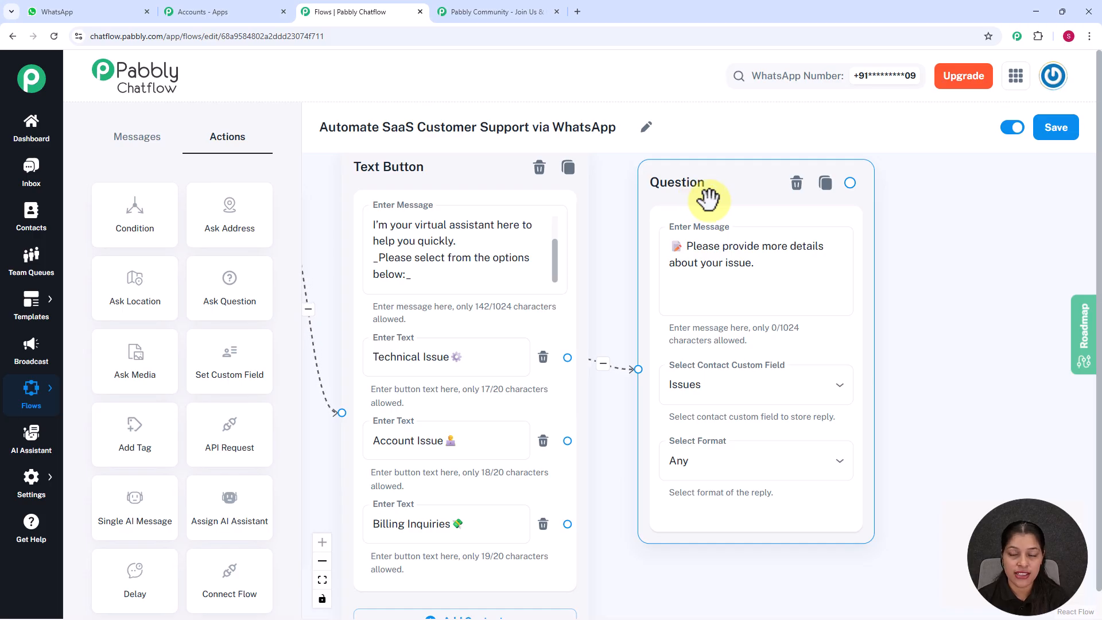
Add a Text Button node after the Question saying "✅ Your issue has been logged, and our team will assist you shortly." plus an urgent-issue representative notice.
{"action": "left_click_drag", "start_coordinate": [850, 183], "coordinate": [966, 253]}
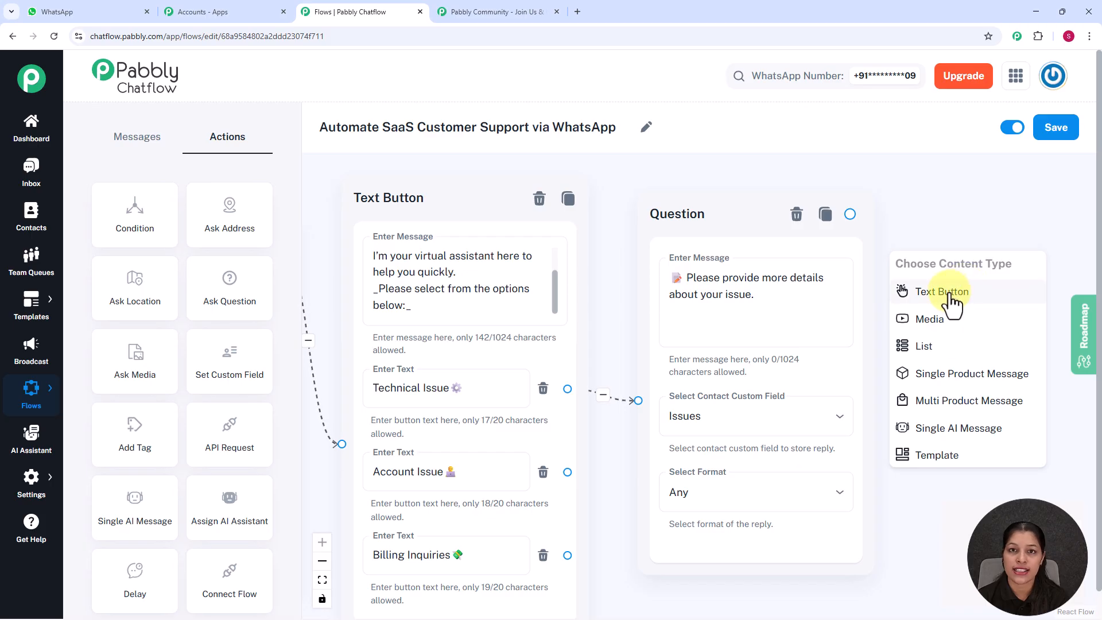
{"action": "left_click", "coordinate": [948, 293]}
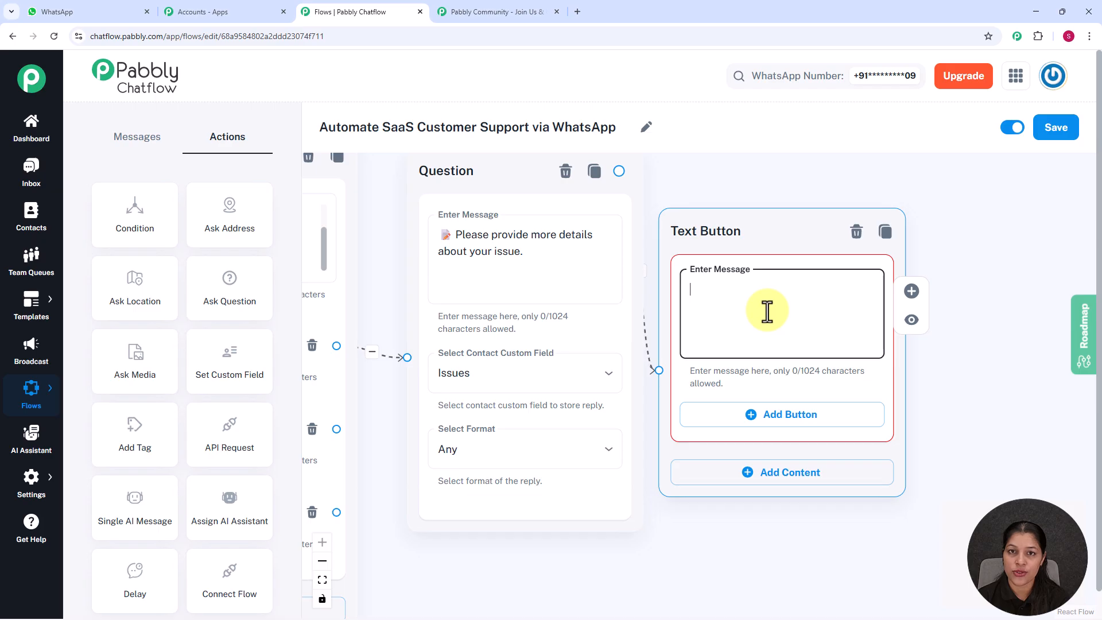
{"action": "type", "text": "✅ Your issue has been logged, and our team will assist you shortly. If this is an urgent issue, we will connect you with a representative."}
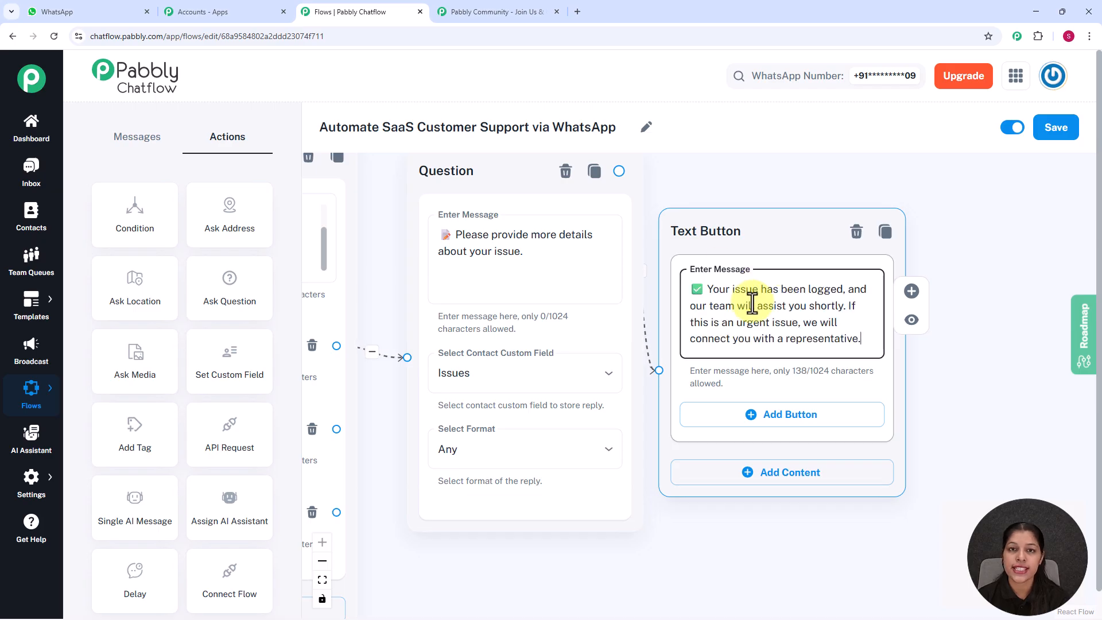
Connect the Account Issue button of the welcome message to the existing Question node.
{"action": "scroll", "coordinate": [751, 244], "scroll_direction": "down", "scroll_amount": 5}
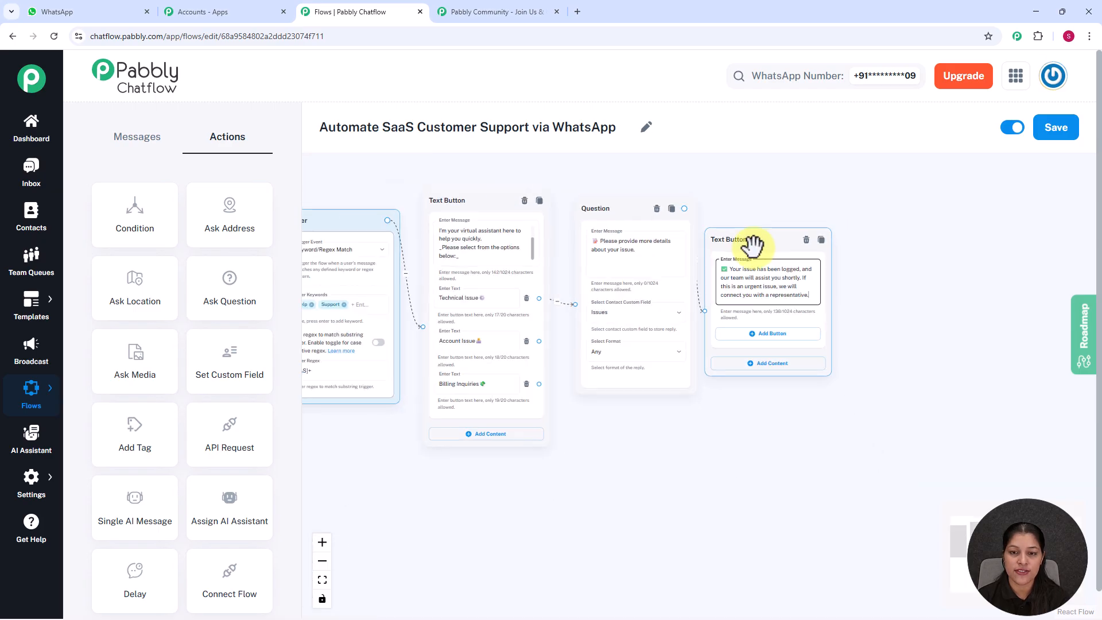
{"action": "left_click_drag", "start_coordinate": [756, 201], "coordinate": [854, 205]}
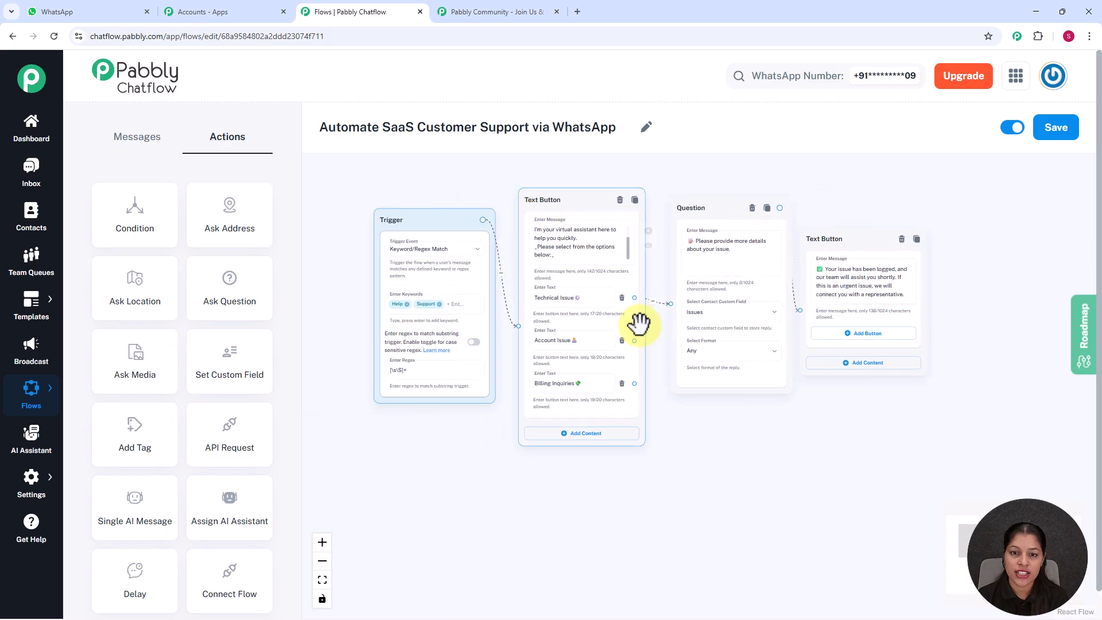
{"action": "scroll", "coordinate": [649, 349], "scroll_direction": "up", "scroll_amount": 4}
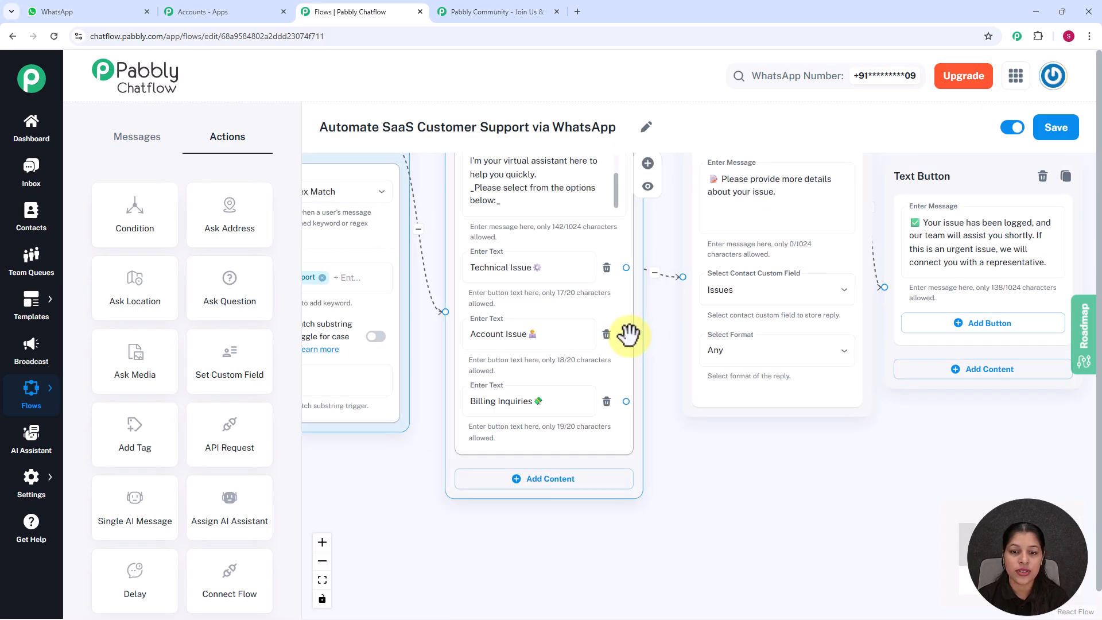
{"action": "left_click_drag", "start_coordinate": [626, 334], "coordinate": [679, 278]}
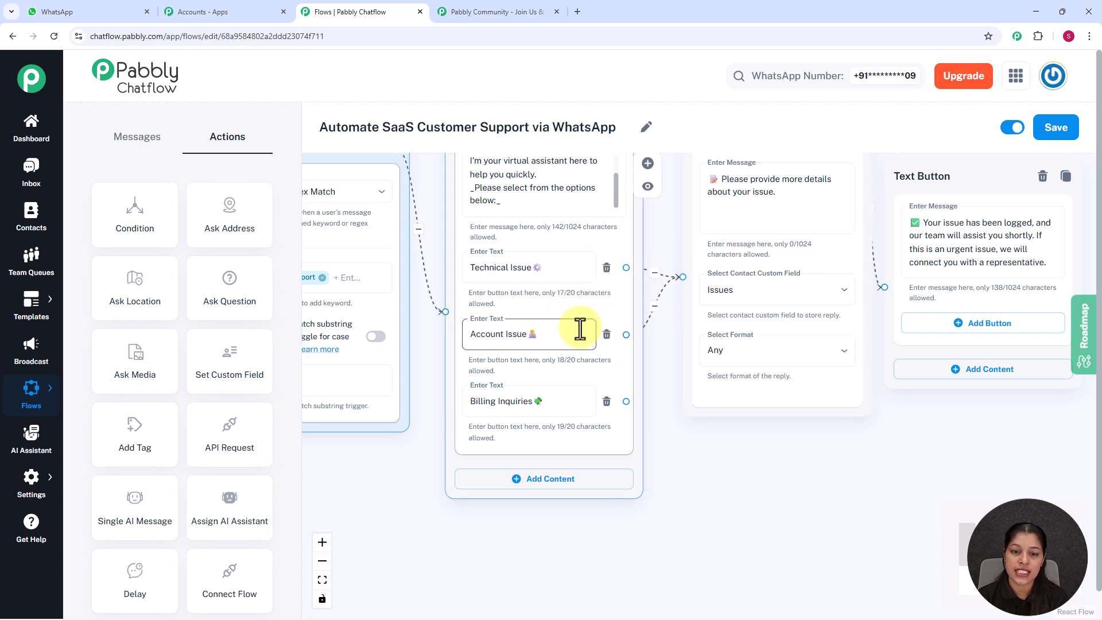
Connect the Billing Inquiries button to a new List node with the body "💳 Please choose your billing concern:".
{"action": "left_click_drag", "start_coordinate": [432, 394], "coordinate": [390, 335]}
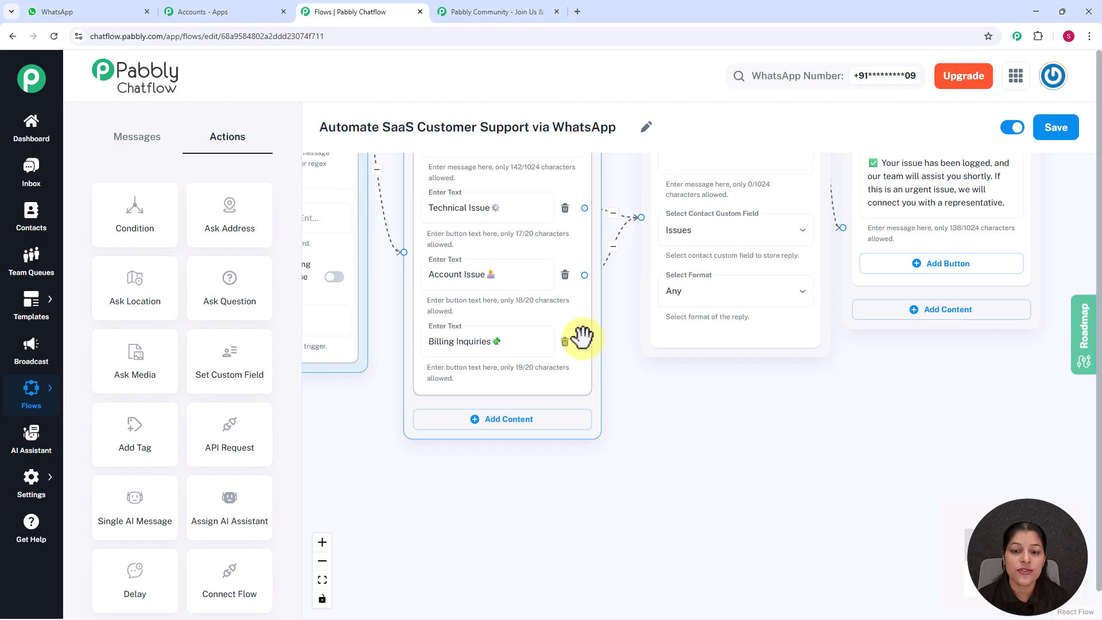
{"action": "left_click_drag", "start_coordinate": [584, 341], "coordinate": [714, 392]}
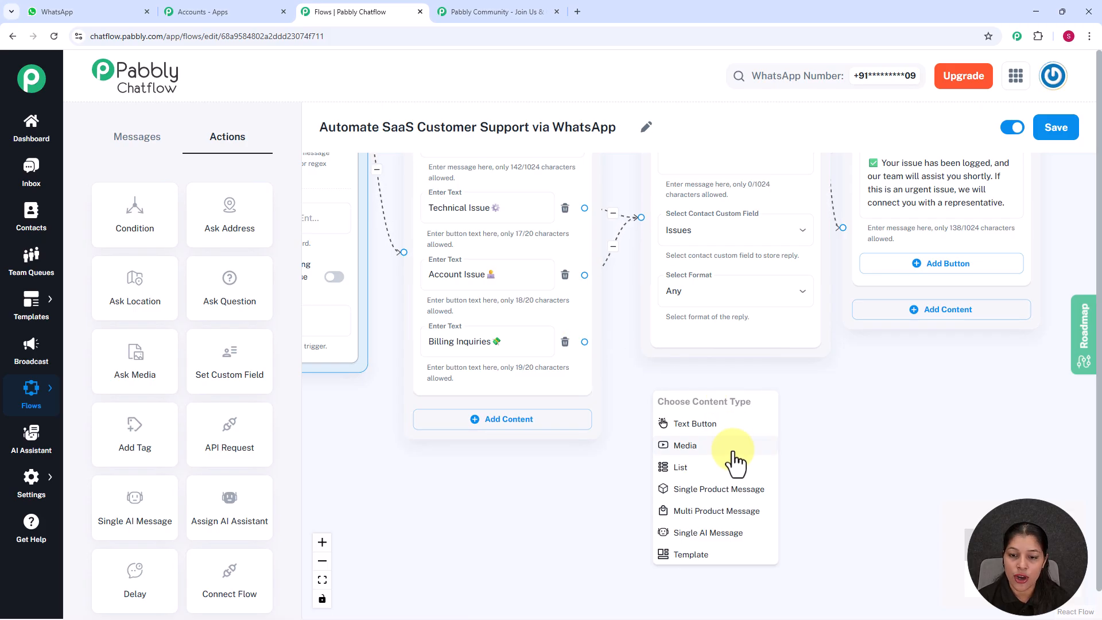
{"action": "left_click", "coordinate": [699, 468]}
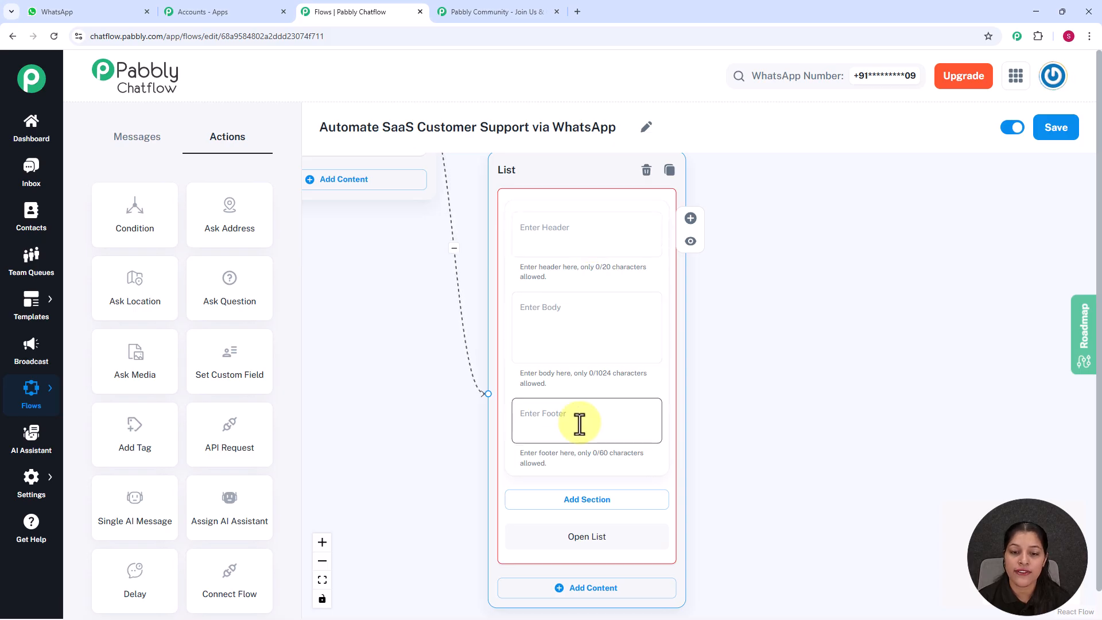
{"action": "left_click", "coordinate": [574, 330]}
{"action": "type", "text": "💳 Please choose your billing concern:"}
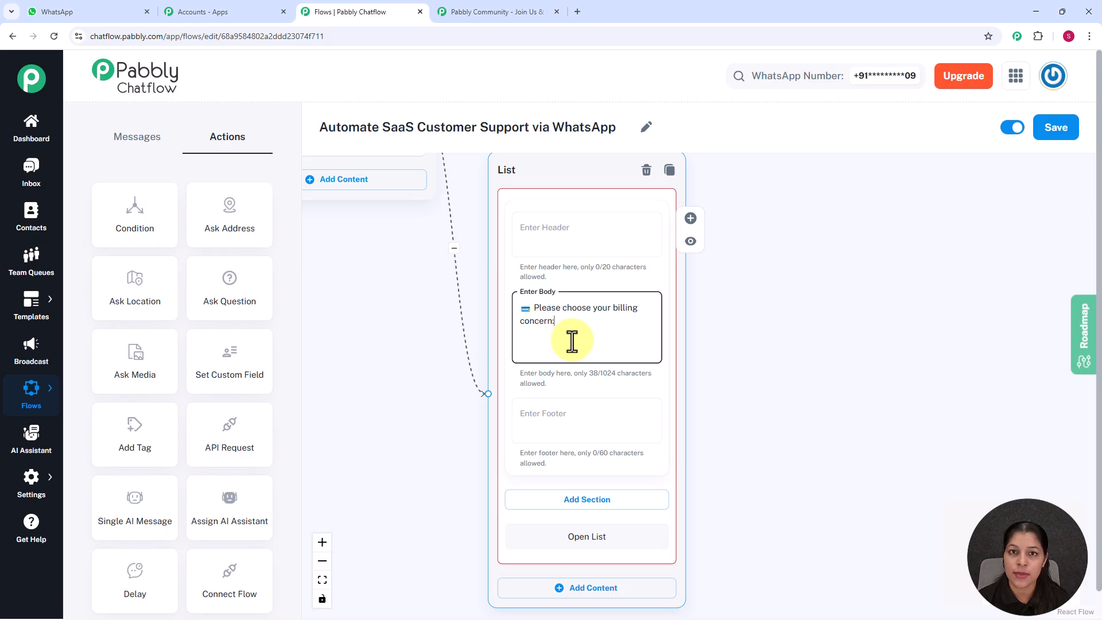
Add a section titled "Billing concerns" to the List node.
{"action": "left_click_drag", "start_coordinate": [915, 467], "coordinate": [831, 320]}
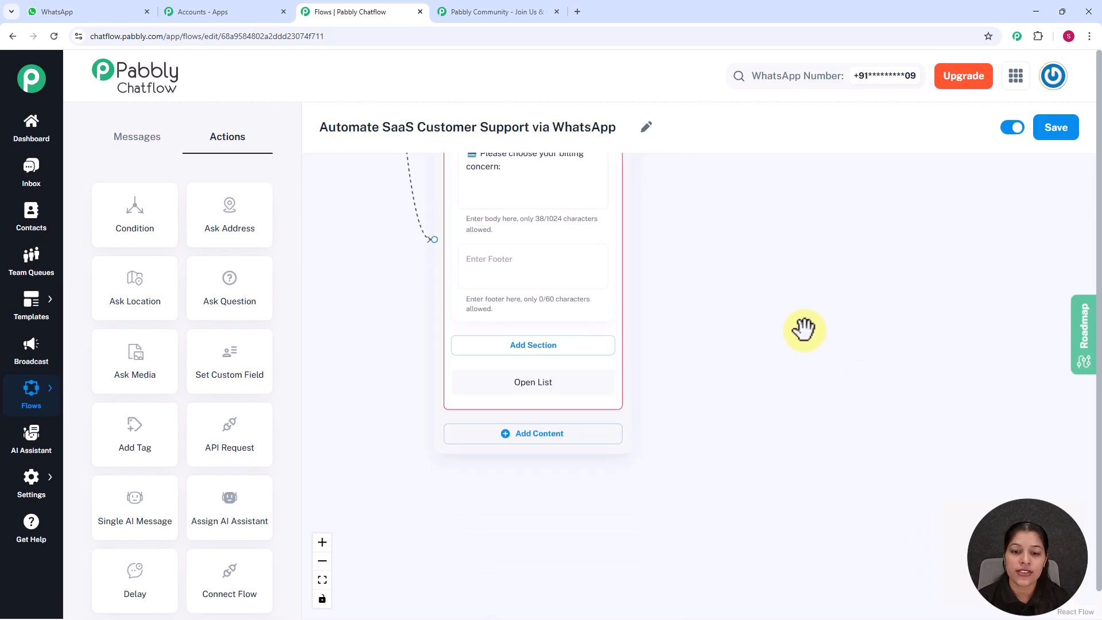
{"action": "left_click", "coordinate": [554, 346]}
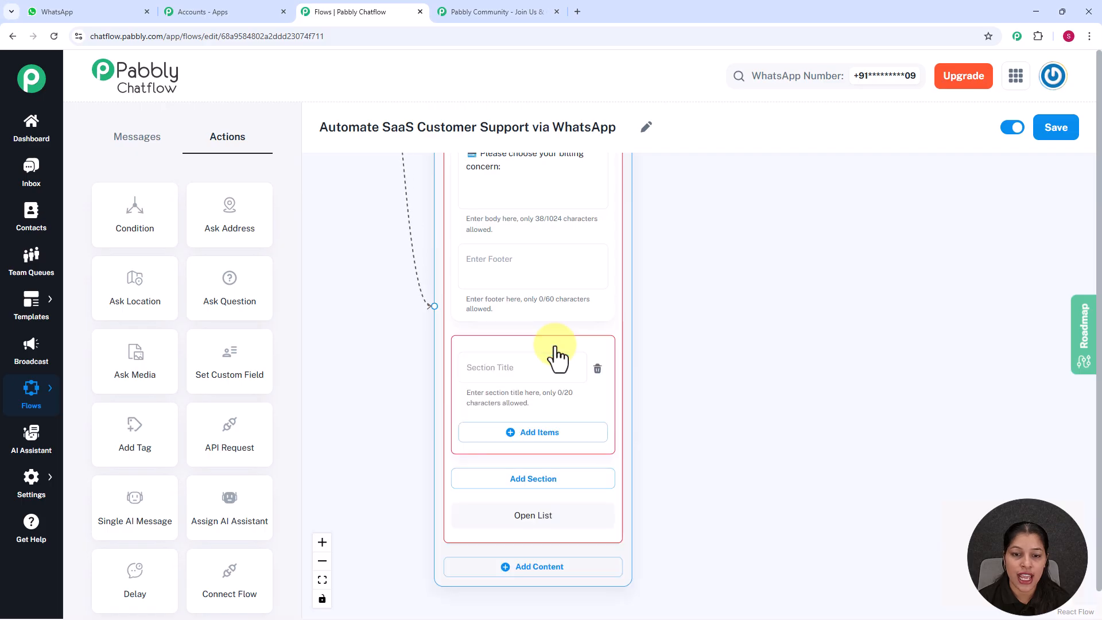
{"action": "left_click", "coordinate": [517, 373]}
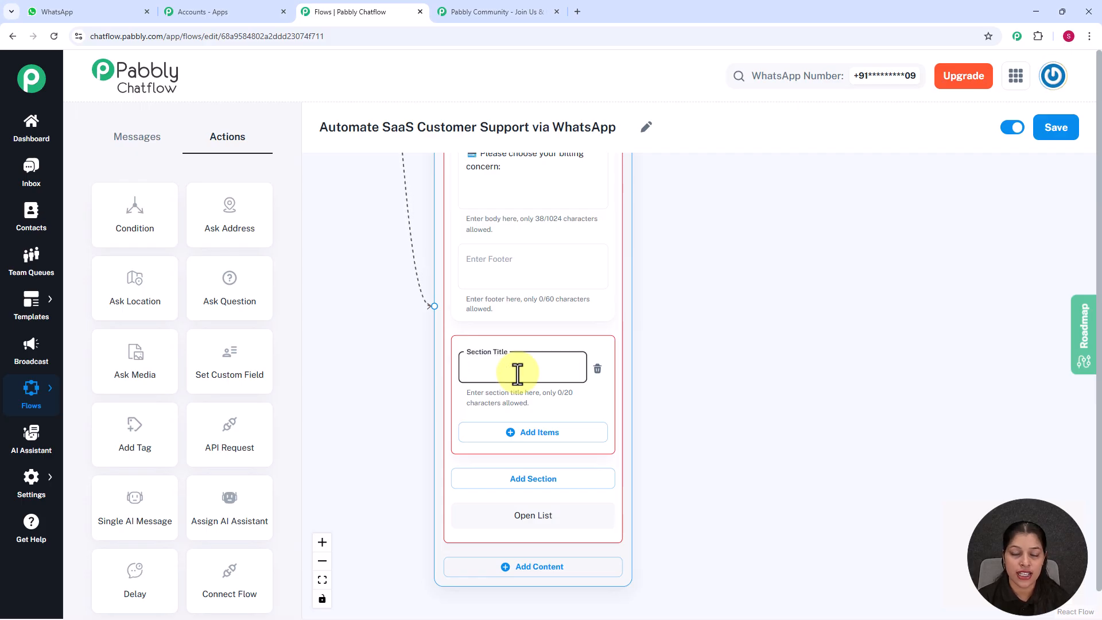
{"action": "type", "text": "Billing concerns"}
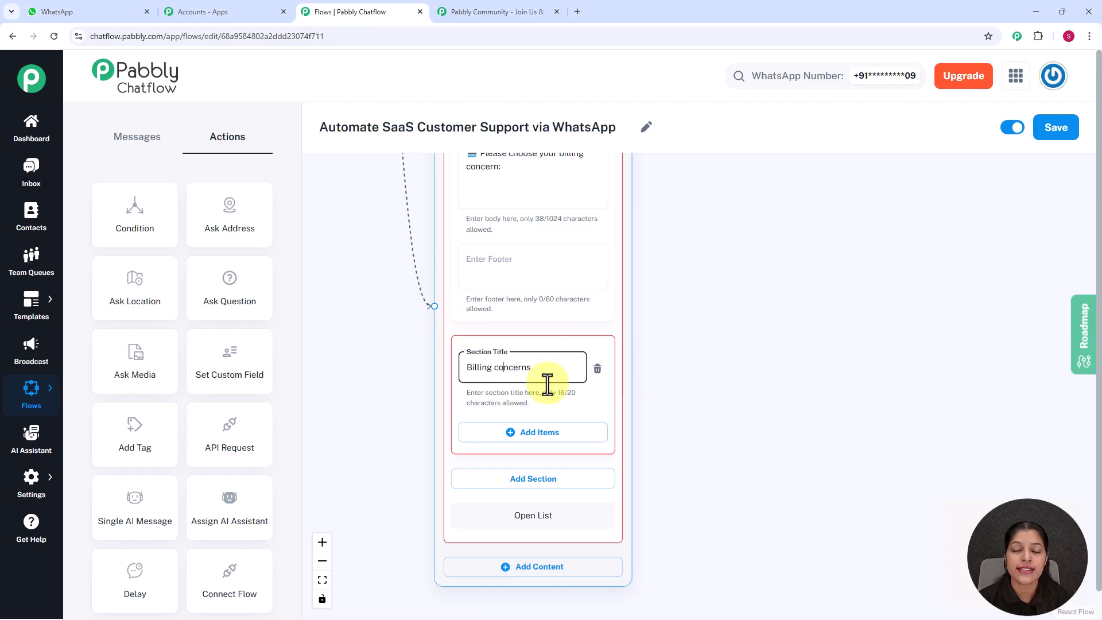
Add an item titled "Upgrade Plan" to the Billing concerns section.
{"action": "left_click", "coordinate": [526, 441]}
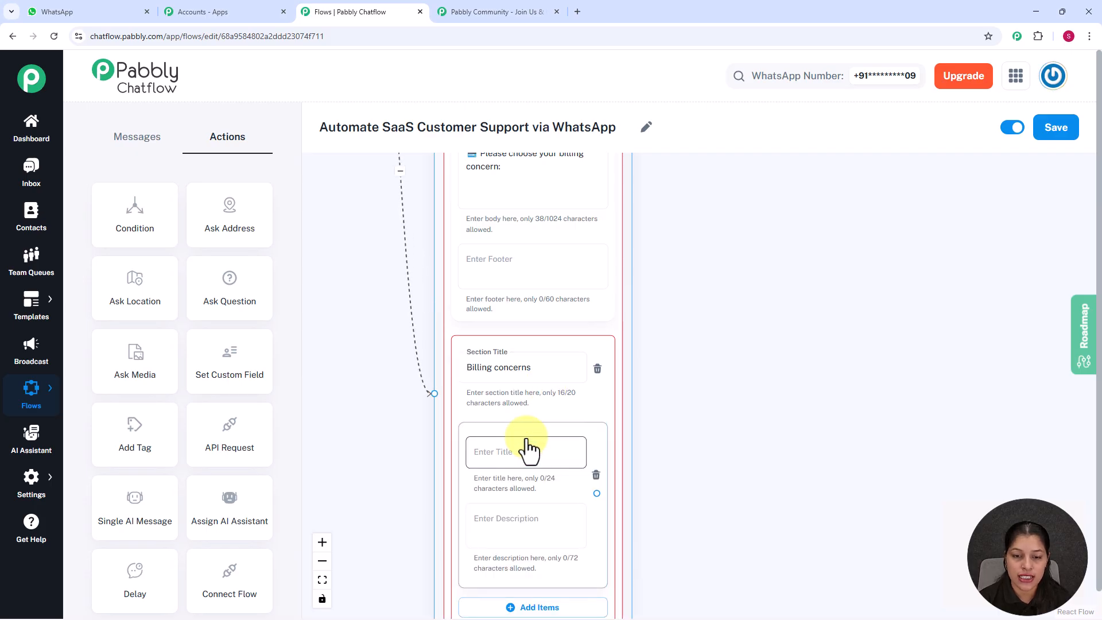
{"action": "left_click_drag", "start_coordinate": [735, 499], "coordinate": [730, 351]}
{"action": "left_click", "coordinate": [533, 314]}
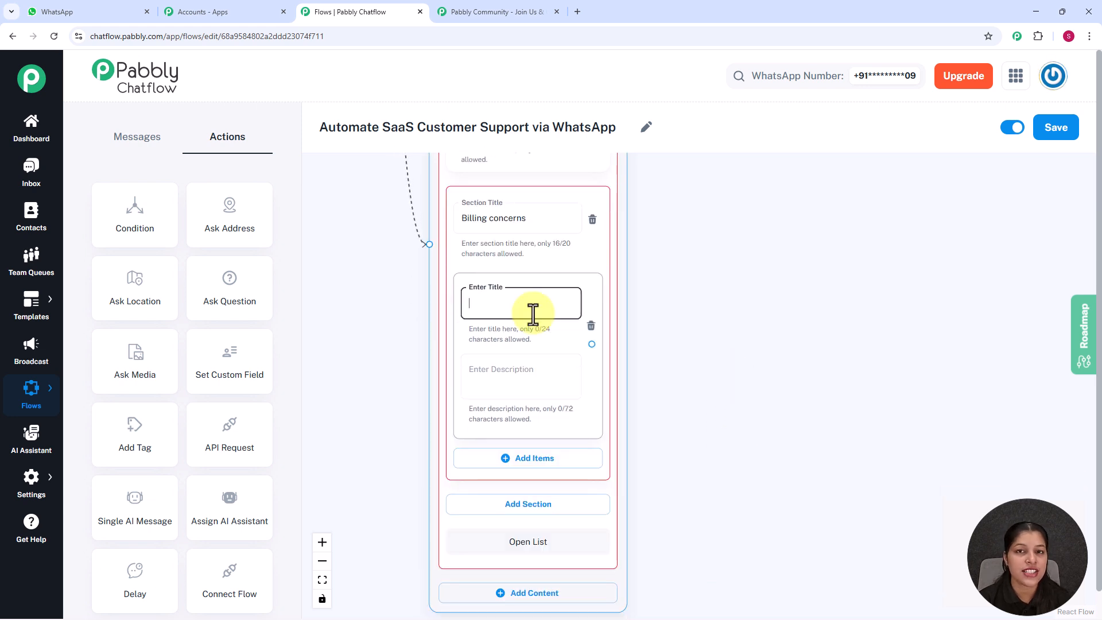
{"action": "type", "text": "Upgrade Plan"}
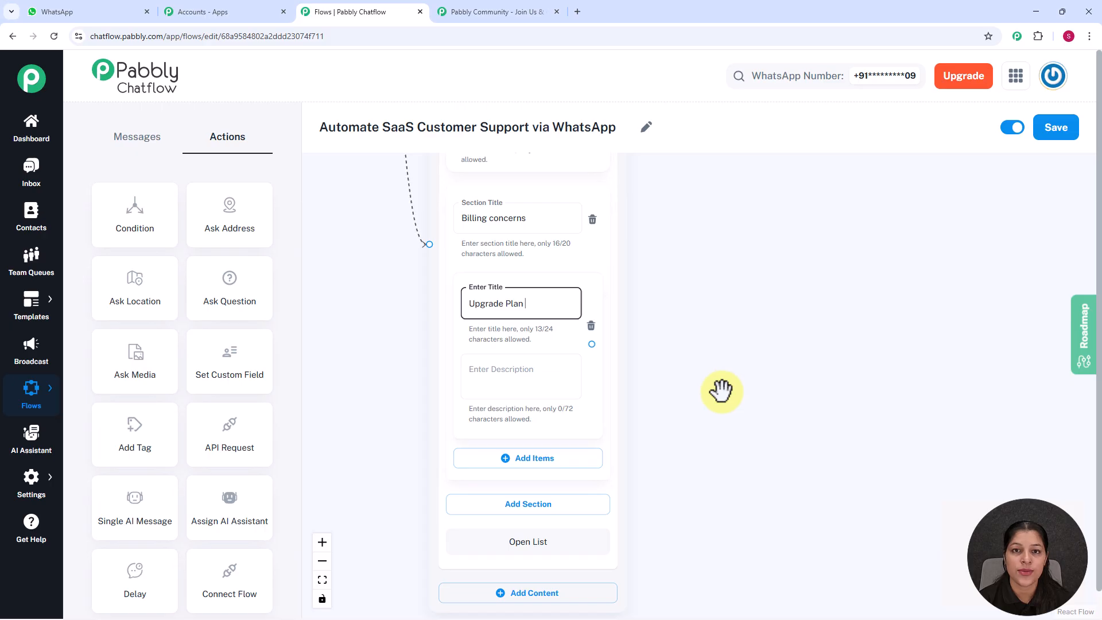
Add a second item titled "Payment Issues" to the Billing concerns section.
{"action": "left_click", "coordinate": [534, 458]}
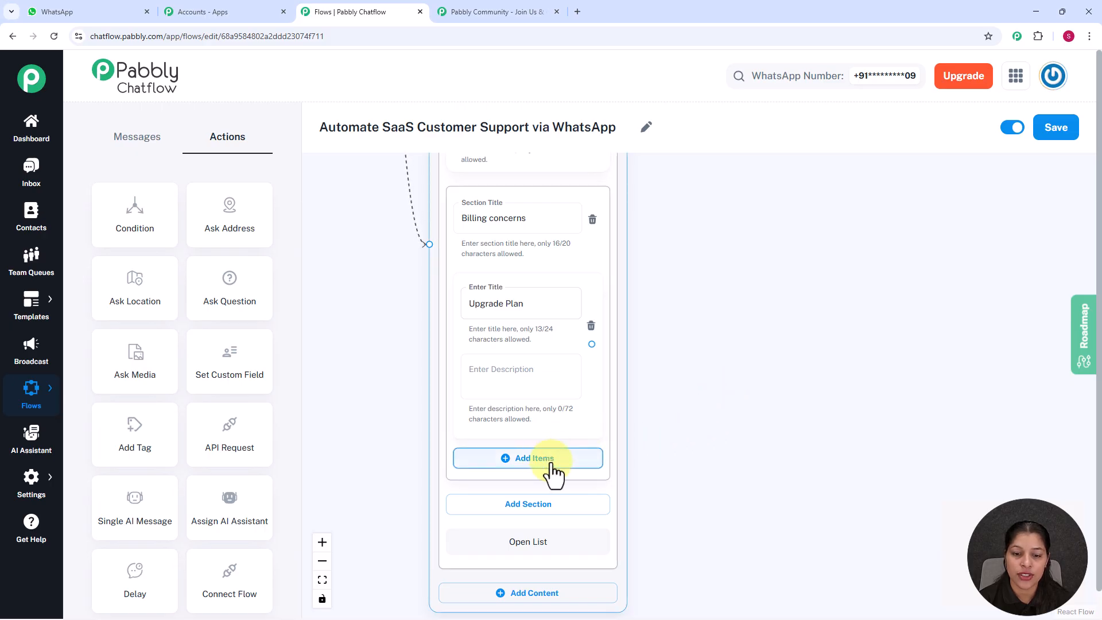
{"action": "scroll", "coordinate": [669, 410], "scroll_direction": "down", "scroll_amount": 1}
{"action": "scroll", "coordinate": [669, 410], "scroll_direction": "down", "scroll_amount": 3}
{"action": "left_click", "coordinate": [476, 342]}
{"action": "type", "text": "Payment Issues"}
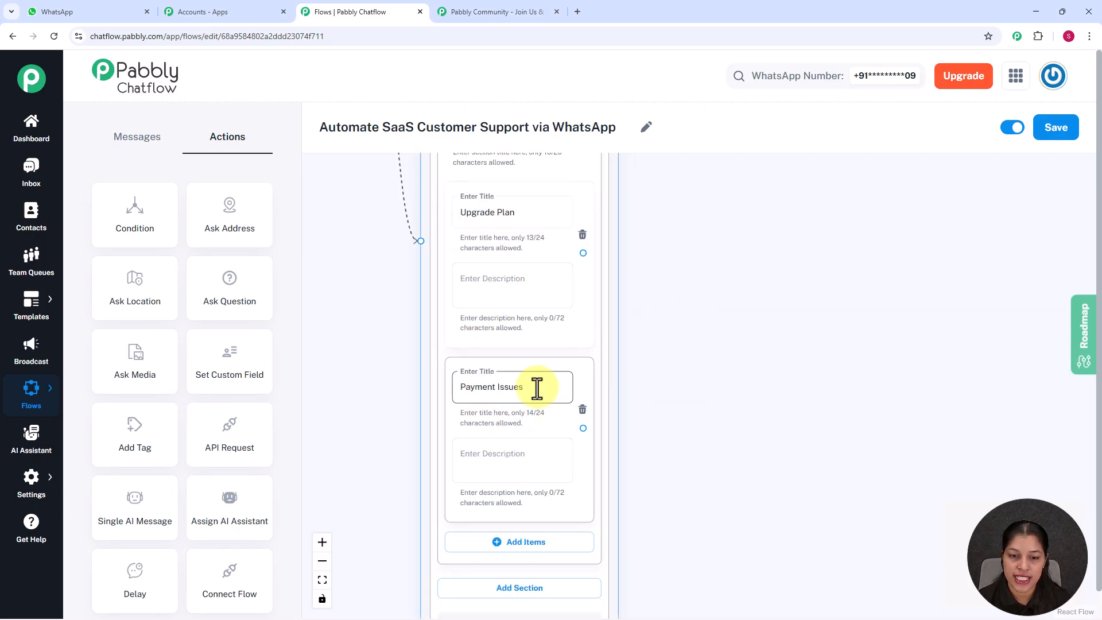
Connect the Upgrade Plan item to a new Text Button node saying "🚀 Would you like to upgrade your subscription for more features?".
{"action": "scroll", "coordinate": [574, 333], "scroll_direction": "up", "scroll_amount": 3}
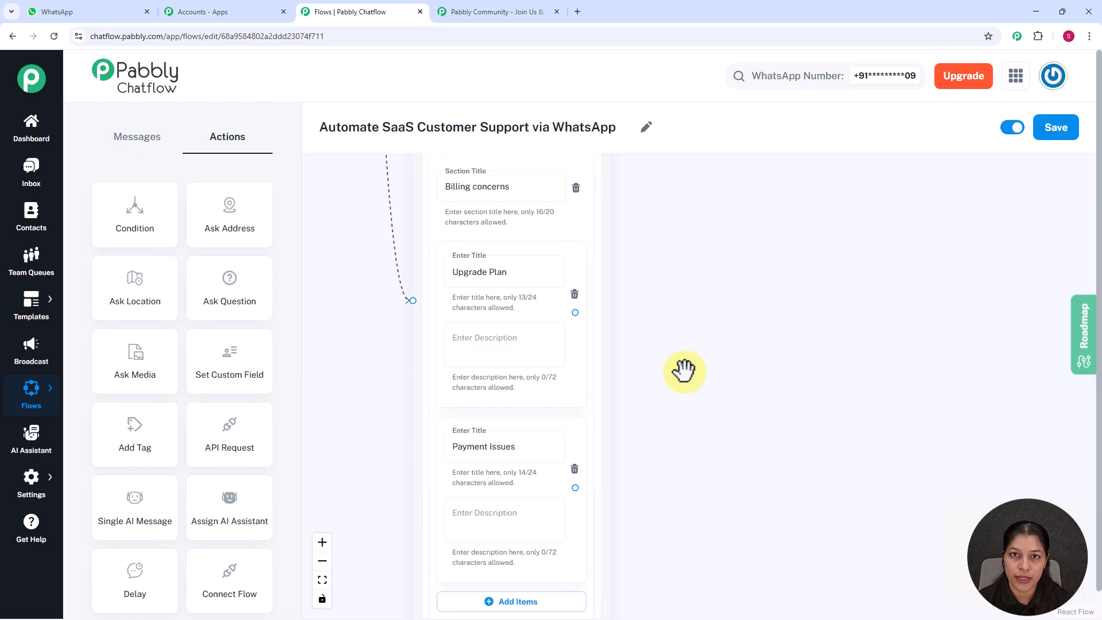
{"action": "left_click_drag", "start_coordinate": [576, 314], "coordinate": [726, 221]}
{"action": "left_click", "coordinate": [682, 252]}
{"action": "left_click", "coordinate": [717, 277]}
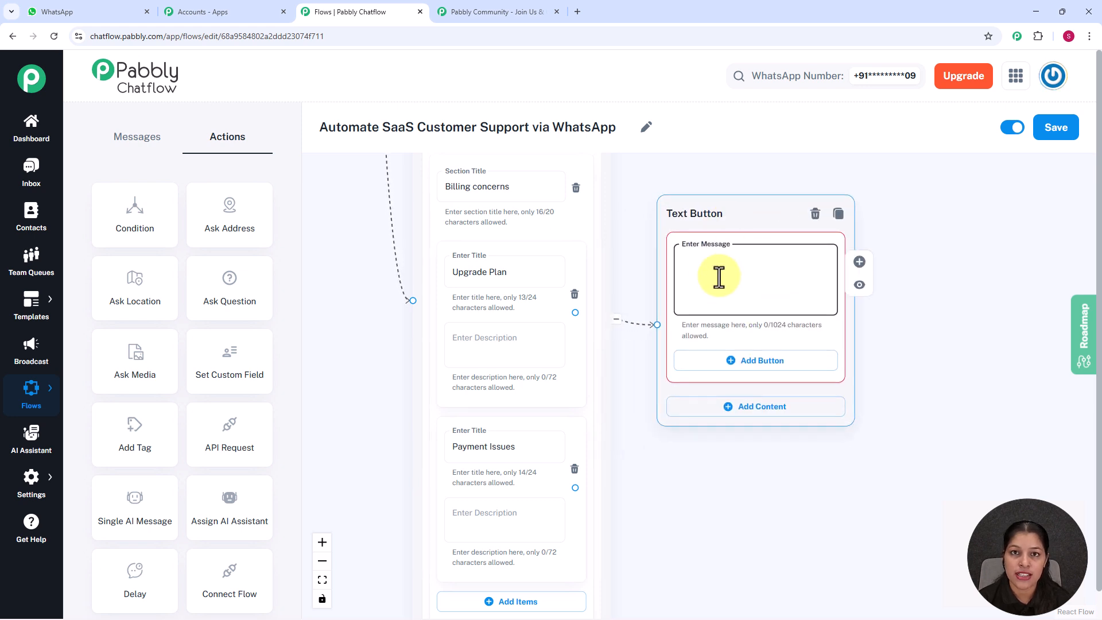
{"action": "type", "text": "🚀 Would you like to upgrade your subscription for more features?"}
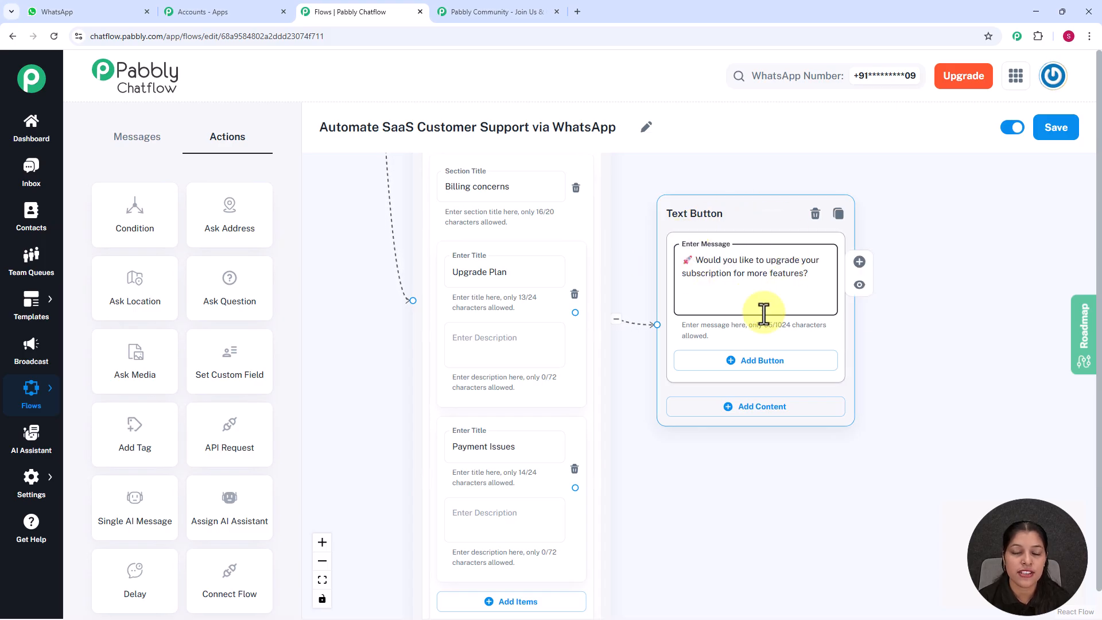
Add a reply button labelled "Upgrade Plan 💼" to the subscription upgrade message.
{"action": "left_click", "coordinate": [756, 361]}
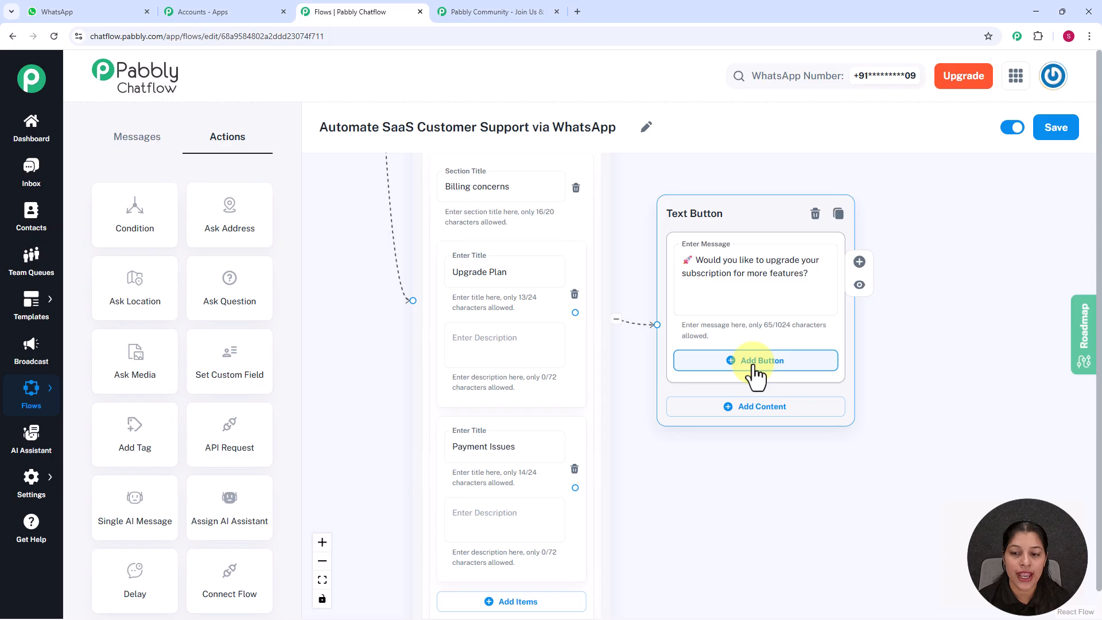
{"action": "left_click", "coordinate": [750, 380]}
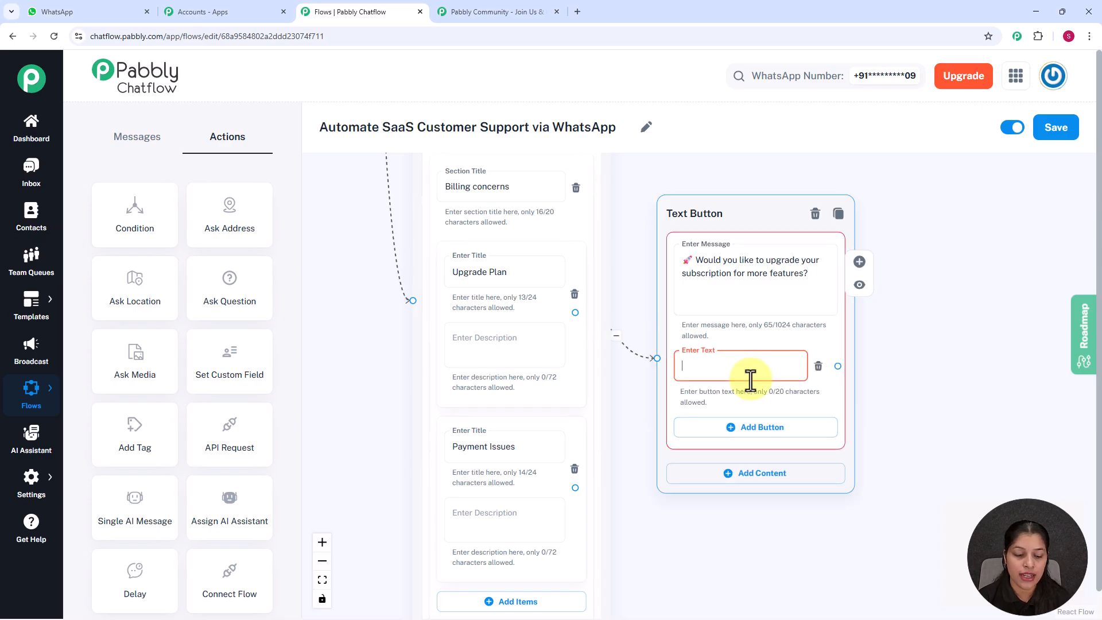
{"action": "type", "text": "Upgrade Plan 💼"}
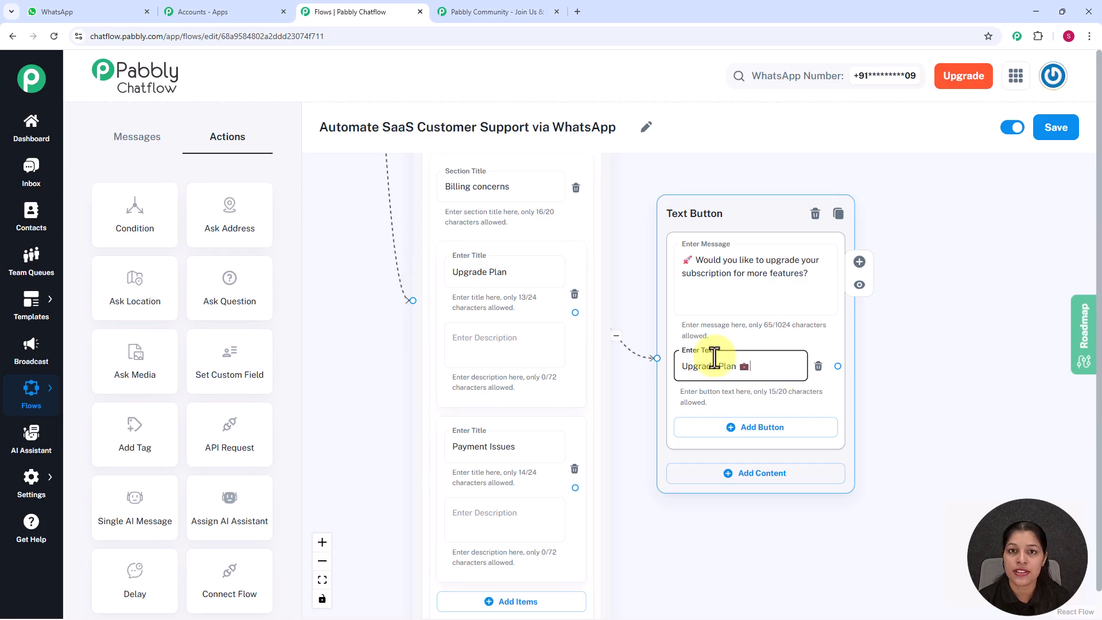
Connect the Upgrade Plan button to a new Text Button node saying "💳 Please complete your payment for upgrading your plan.".
{"action": "left_click", "coordinate": [839, 367]}
{"action": "left_click_drag", "start_coordinate": [839, 366], "coordinate": [933, 258]}
{"action": "left_click", "coordinate": [926, 285]}
{"action": "left_click", "coordinate": [956, 294]}
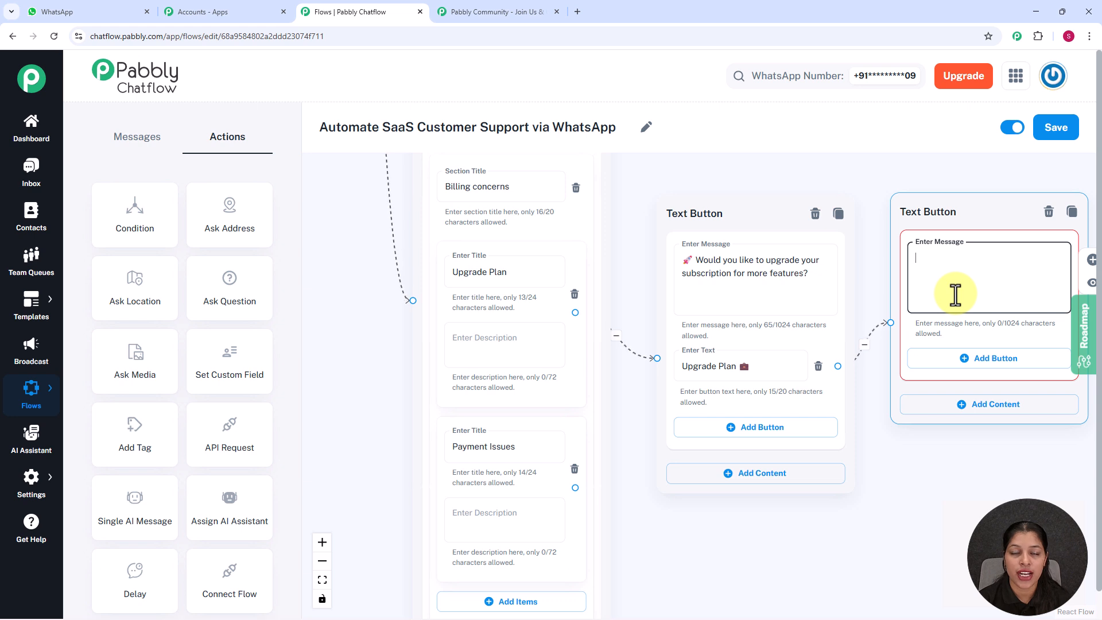
{"action": "type", "text": "💳 Please complete your payment for upgrading your plan"}
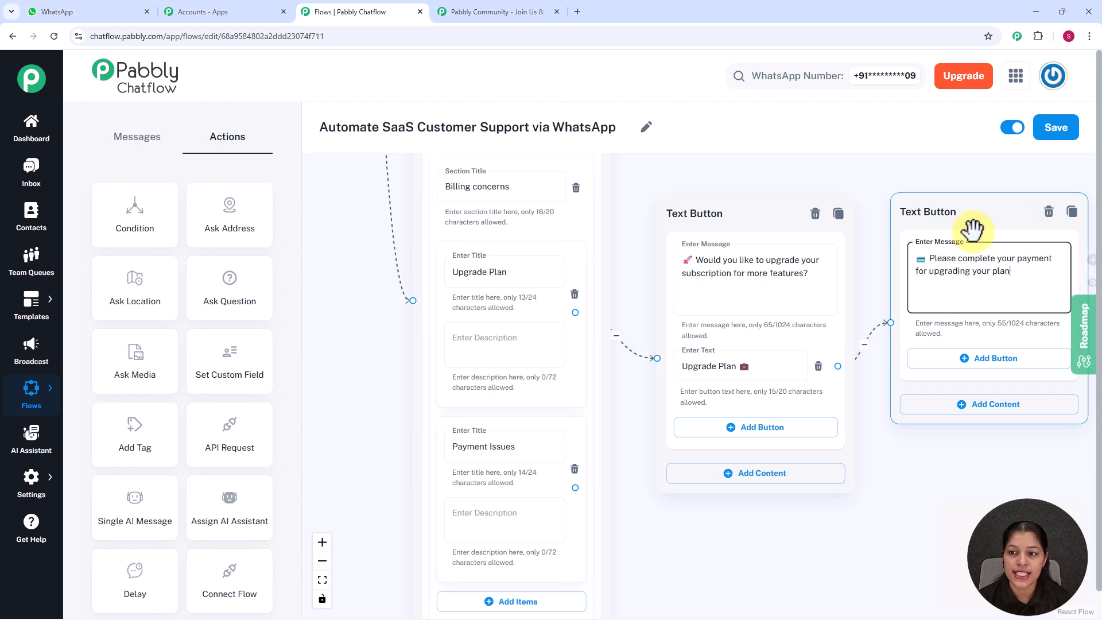
{"action": "type", "text": "."}
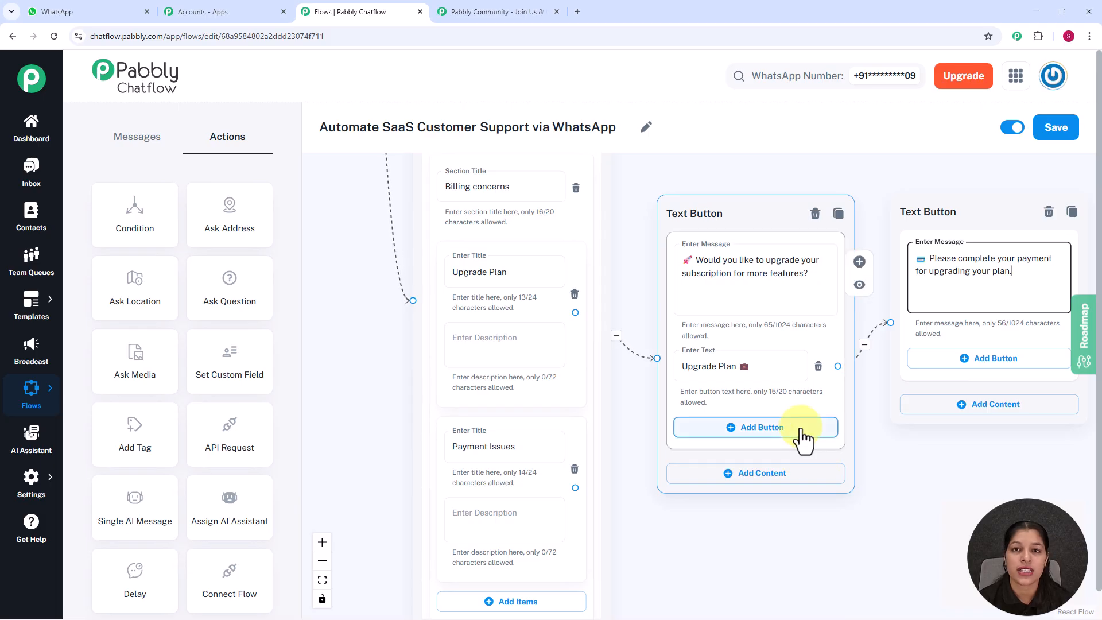
Add a reply button labelled "Pay Now💵" to the payment message.
{"action": "left_click", "coordinate": [935, 364]}
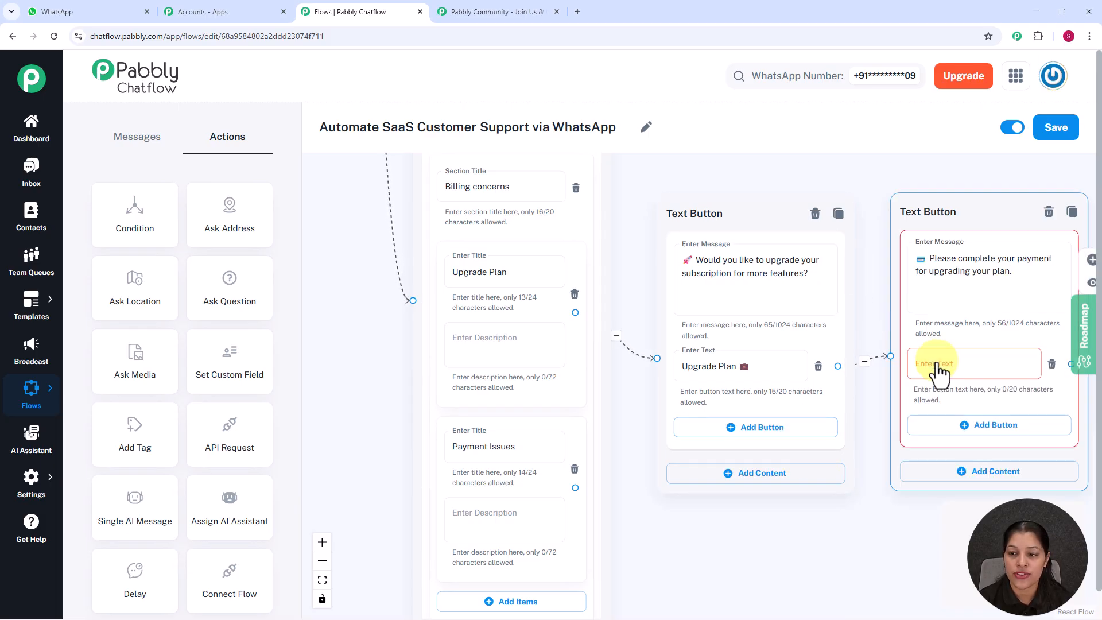
{"action": "left_click", "coordinate": [936, 365]}
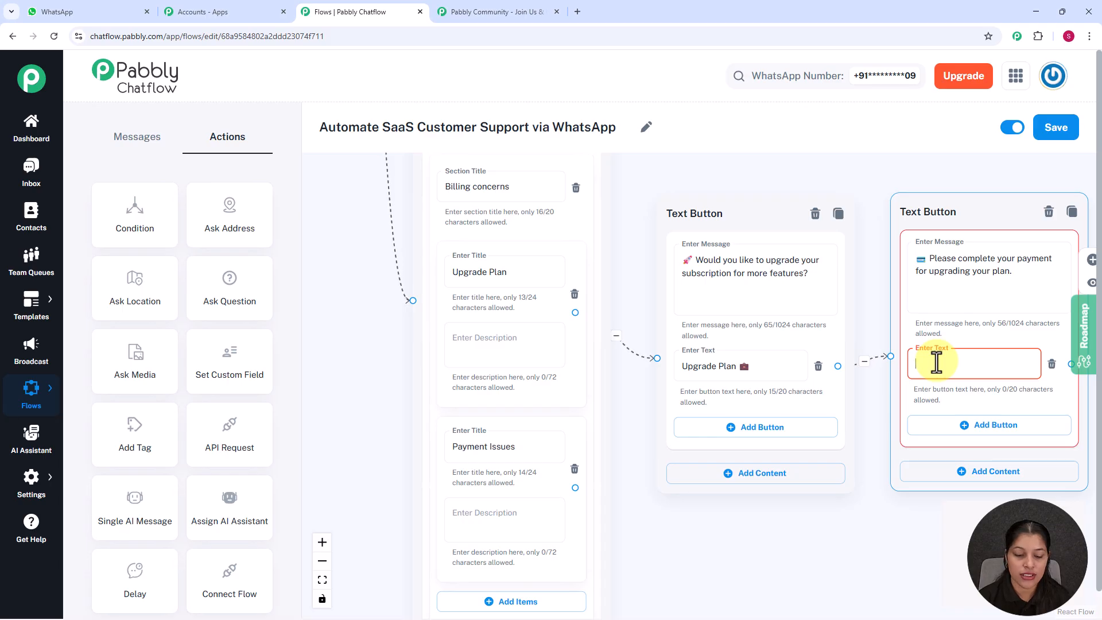
{"action": "type", "text": "Pay Now💵"}
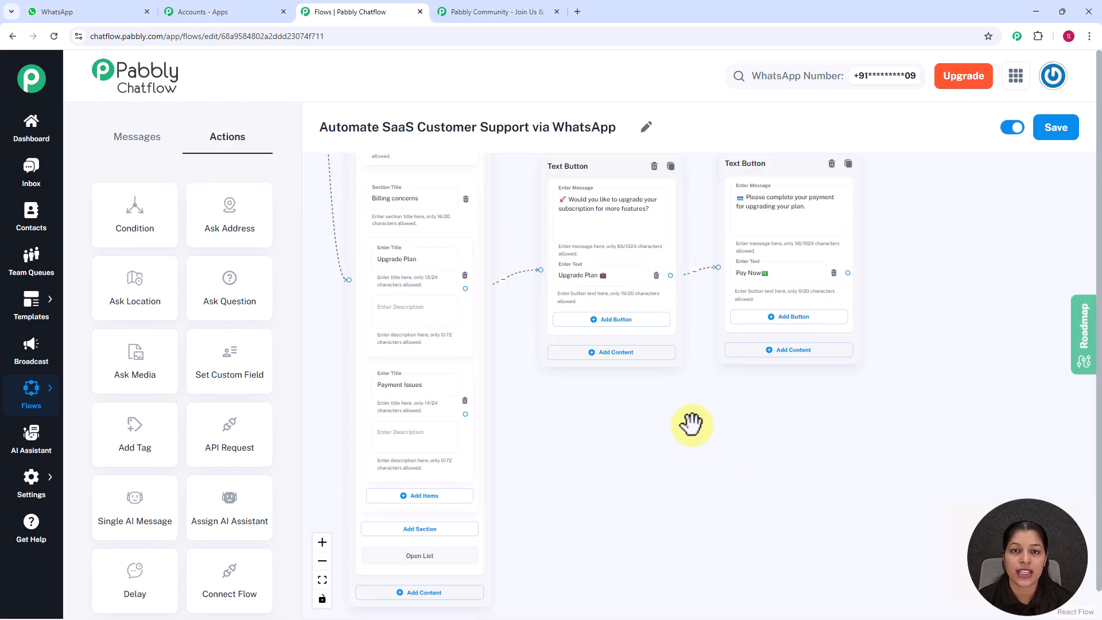
Connect the Payment Issues item to a new Text Button node apologising "Sorry for the inconvenience" and adding "our team will contact you shortly.".
{"action": "left_click_drag", "start_coordinate": [697, 413], "coordinate": [740, 295]}
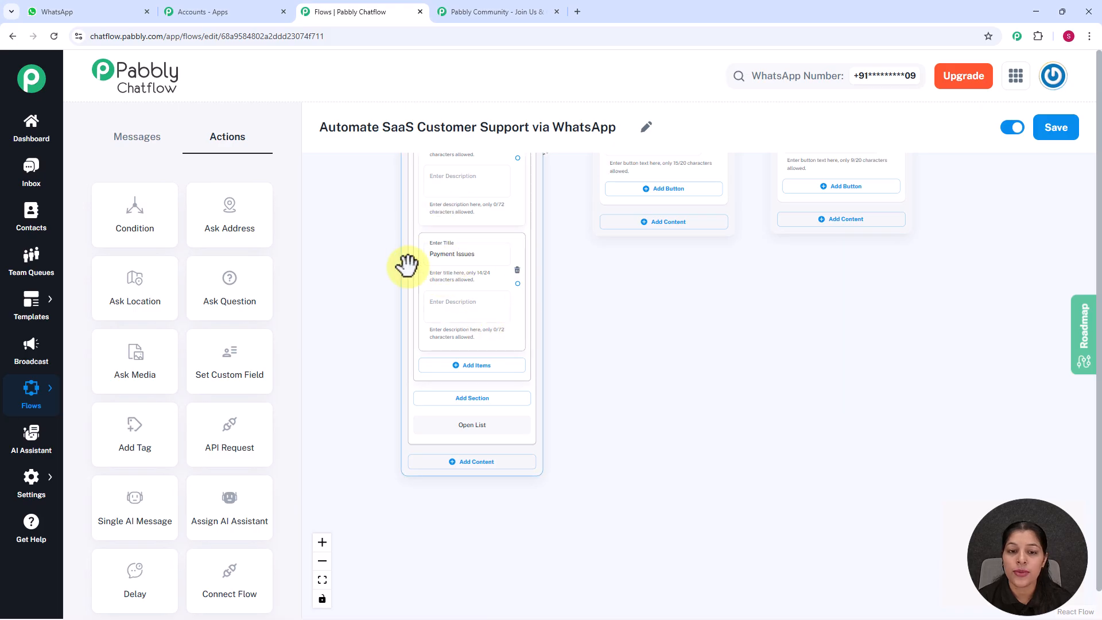
{"action": "scroll", "coordinate": [536, 303], "scroll_direction": "up", "scroll_amount": 3}
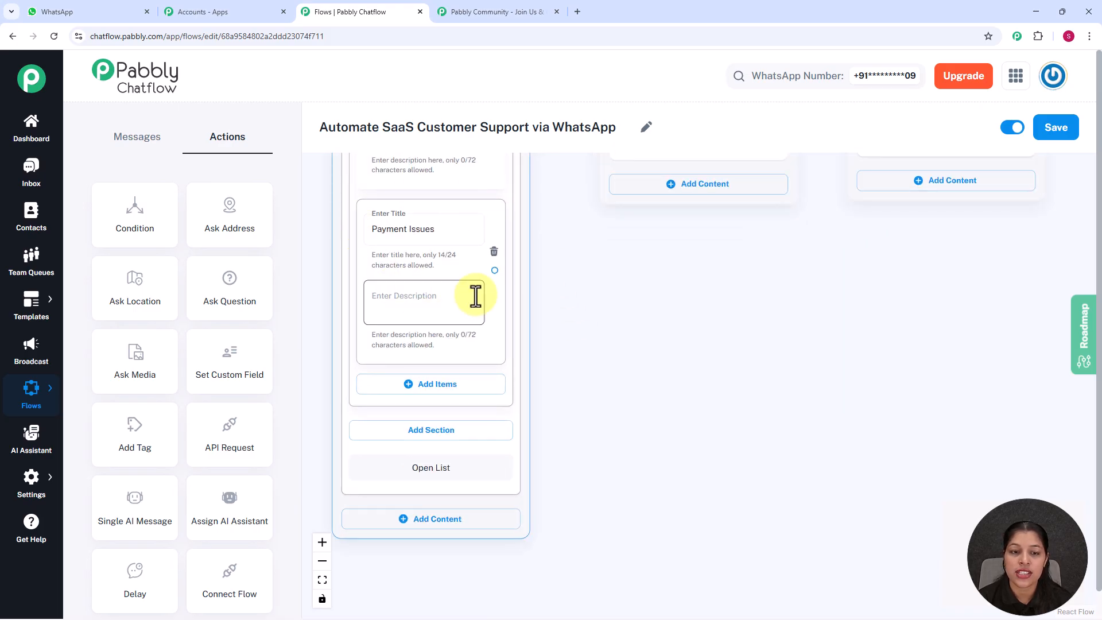
{"action": "left_click_drag", "start_coordinate": [494, 271], "coordinate": [592, 268]}
{"action": "left_click", "coordinate": [604, 294]}
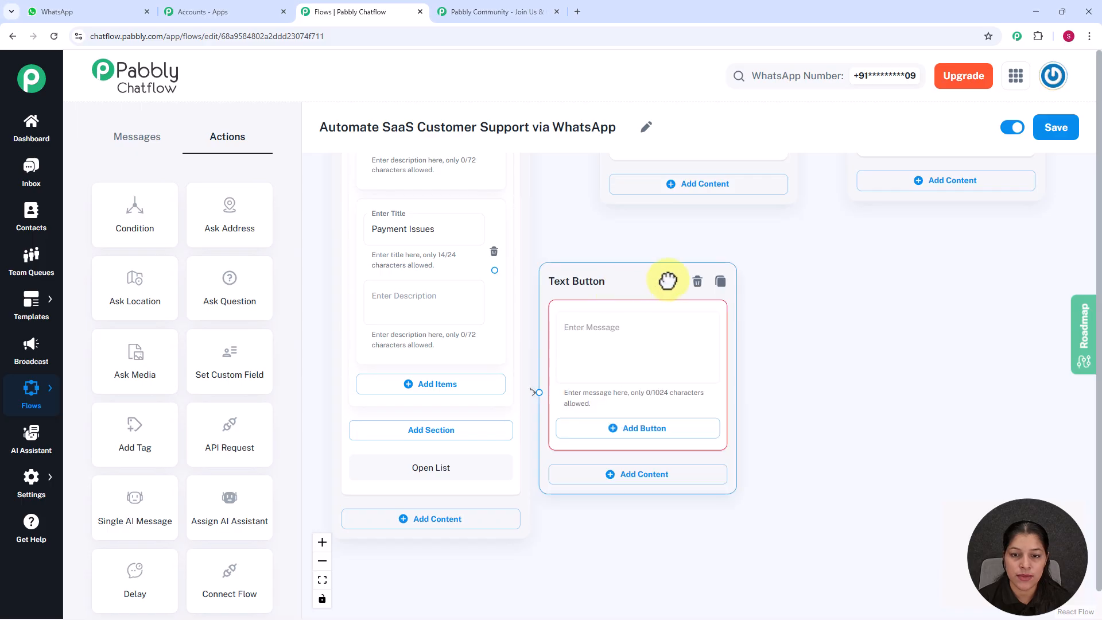
{"action": "left_click", "coordinate": [663, 319]}
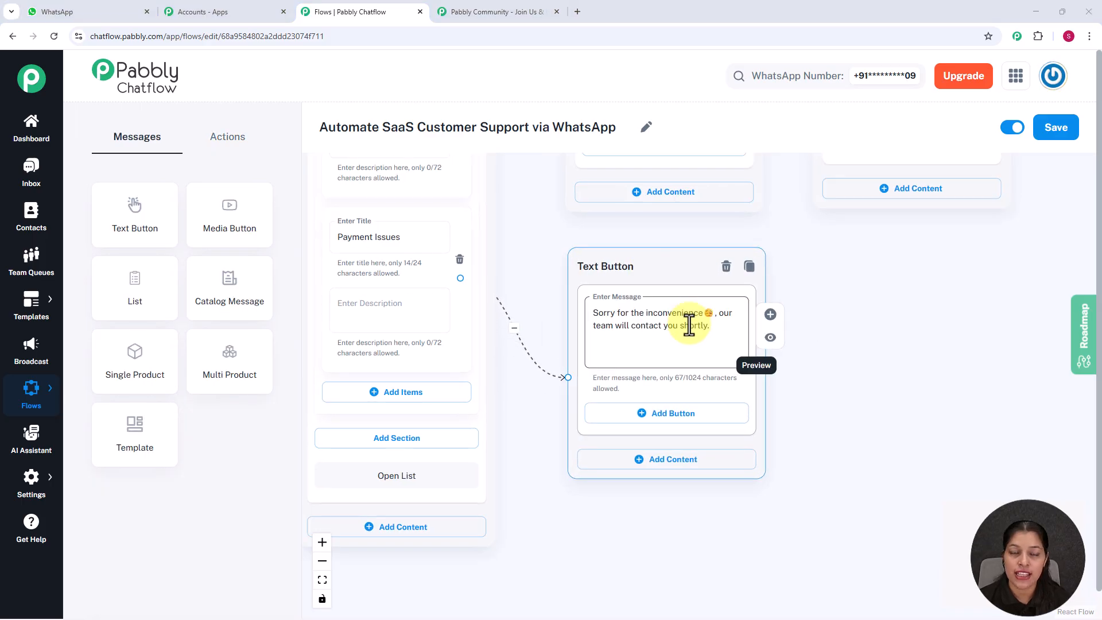
{"action": "left_click", "coordinate": [315, 197]}
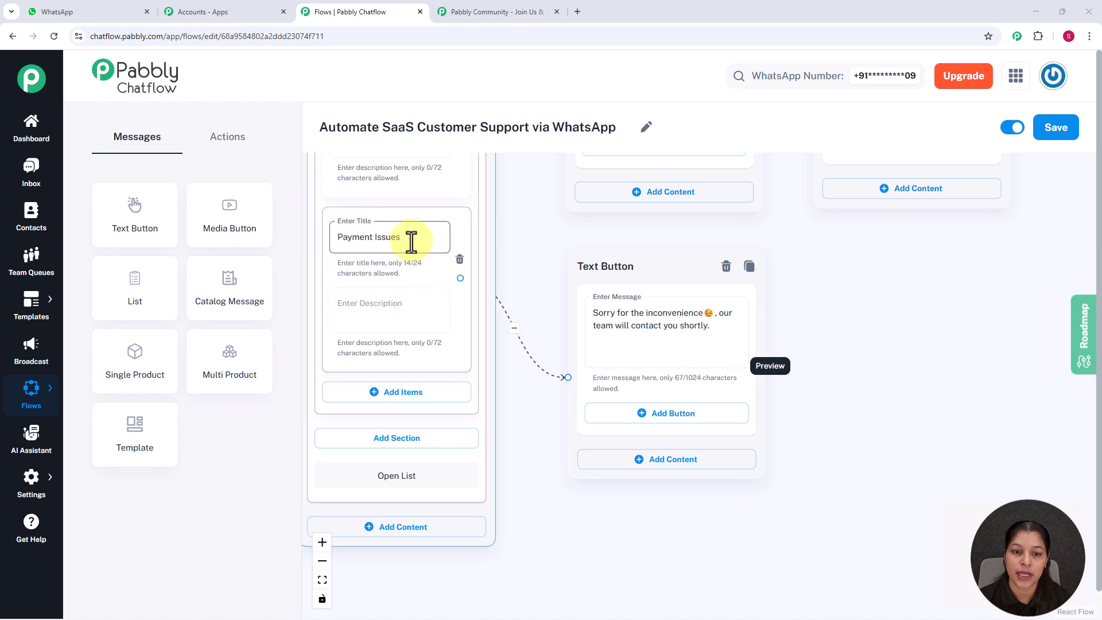
{"action": "left_click", "coordinate": [573, 320]}
{"action": "left_click", "coordinate": [591, 315]}
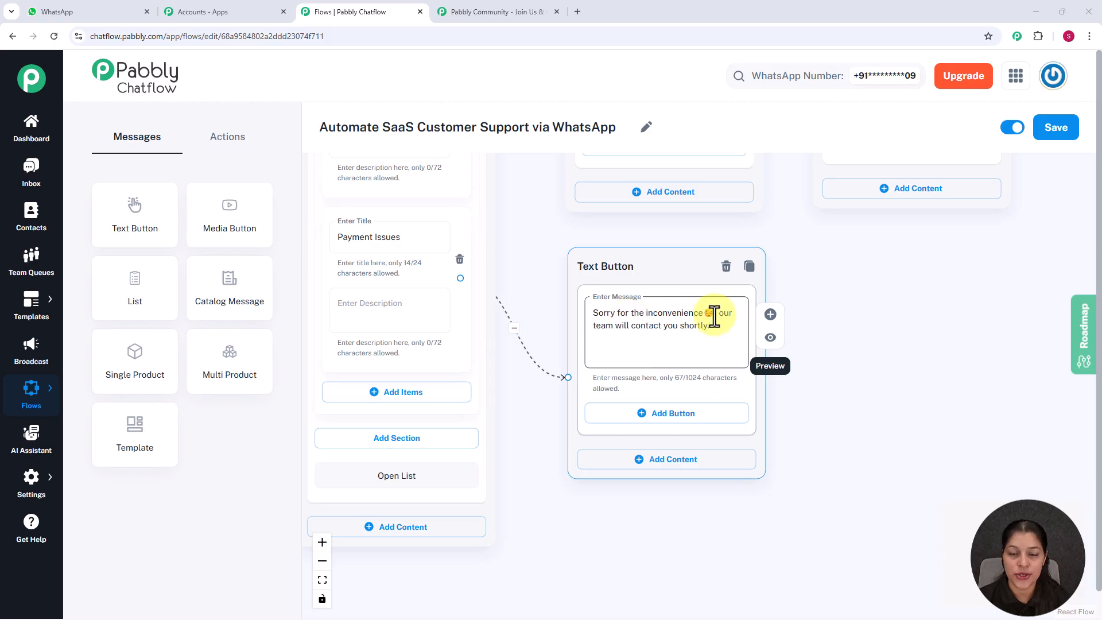
Save the customer support flow with its billing branches and look over its layout.
{"action": "left_click", "coordinate": [918, 332]}
{"action": "scroll", "coordinate": [922, 336], "scroll_direction": "down", "scroll_amount": 3}
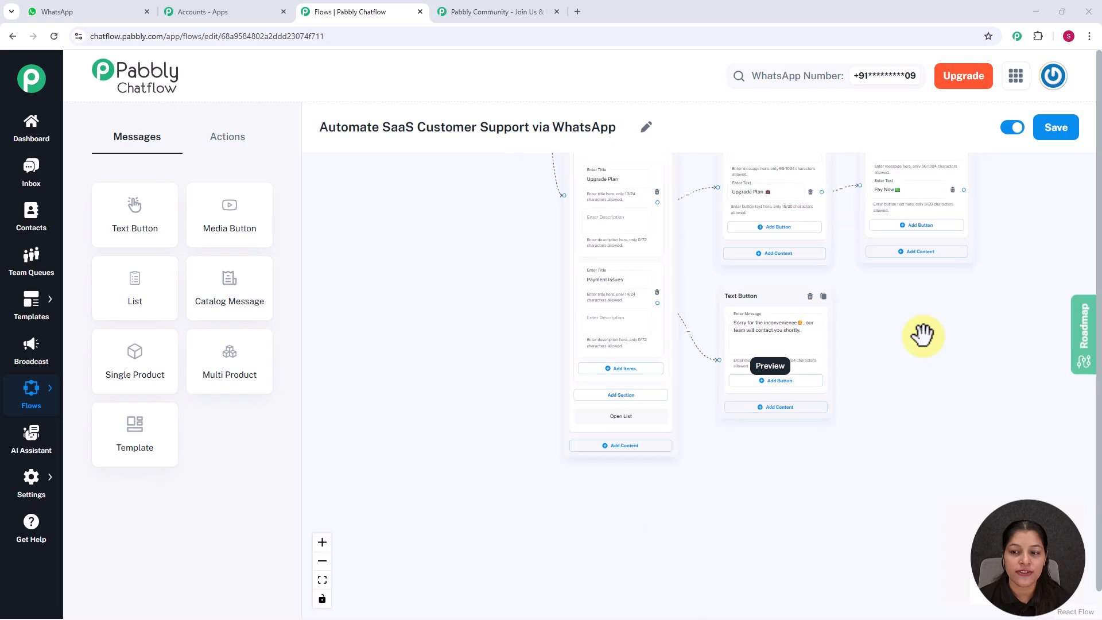
{"action": "left_click_drag", "start_coordinate": [932, 322], "coordinate": [878, 393]}
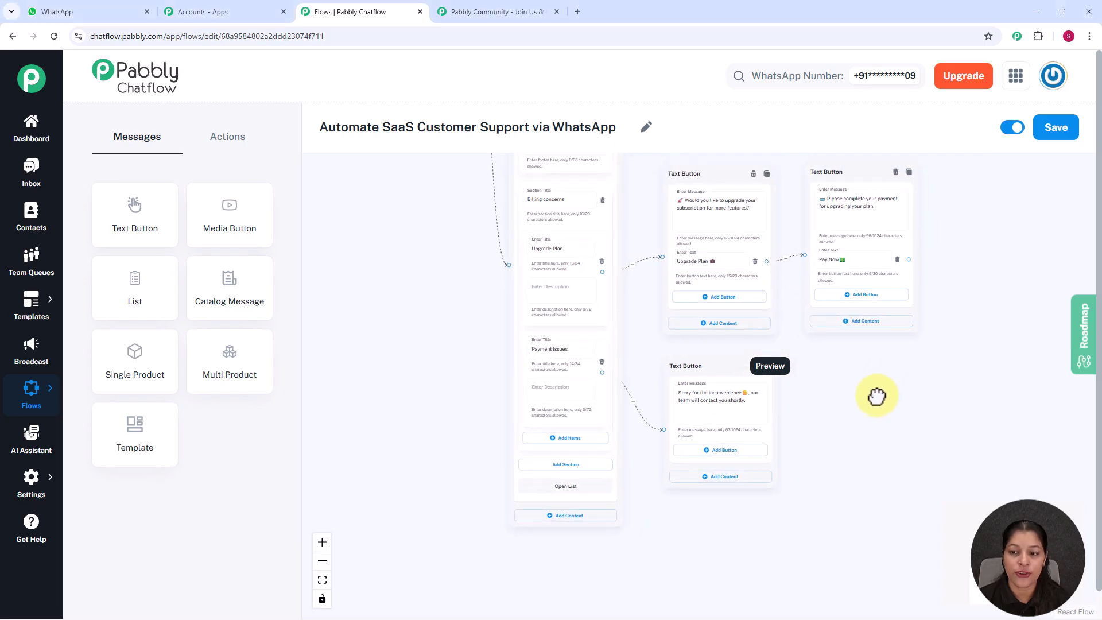
{"action": "left_click", "coordinate": [1055, 131]}
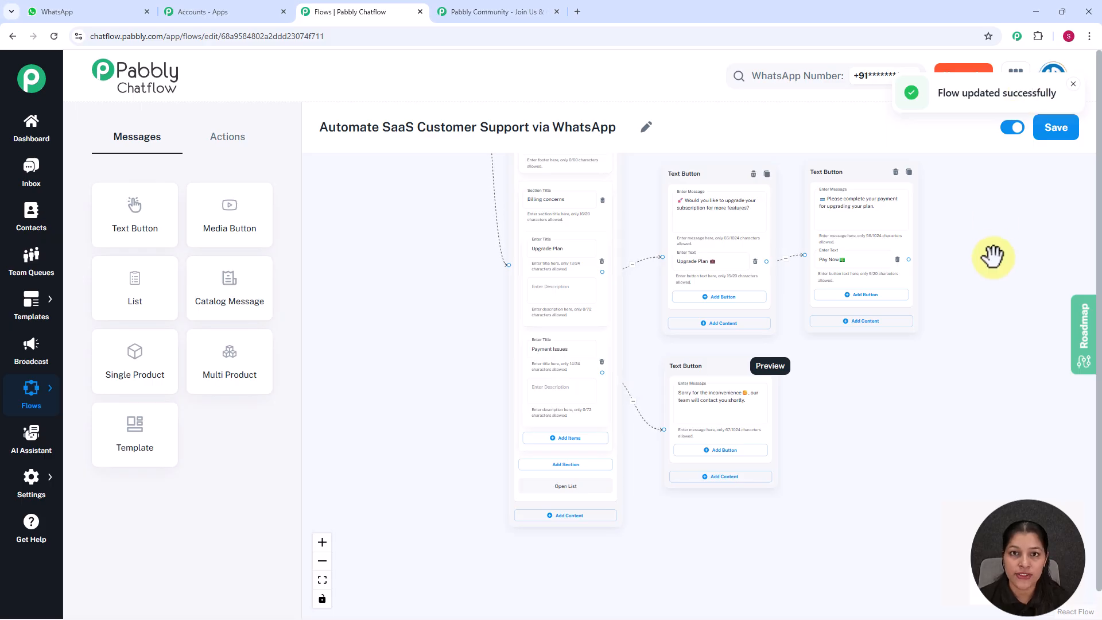
{"action": "left_click_drag", "start_coordinate": [972, 256], "coordinate": [979, 376]}
{"action": "scroll", "coordinate": [973, 335], "scroll_direction": "down", "scroll_amount": 1}
{"action": "scroll", "coordinate": [973, 336], "scroll_direction": "down", "scroll_amount": 2}
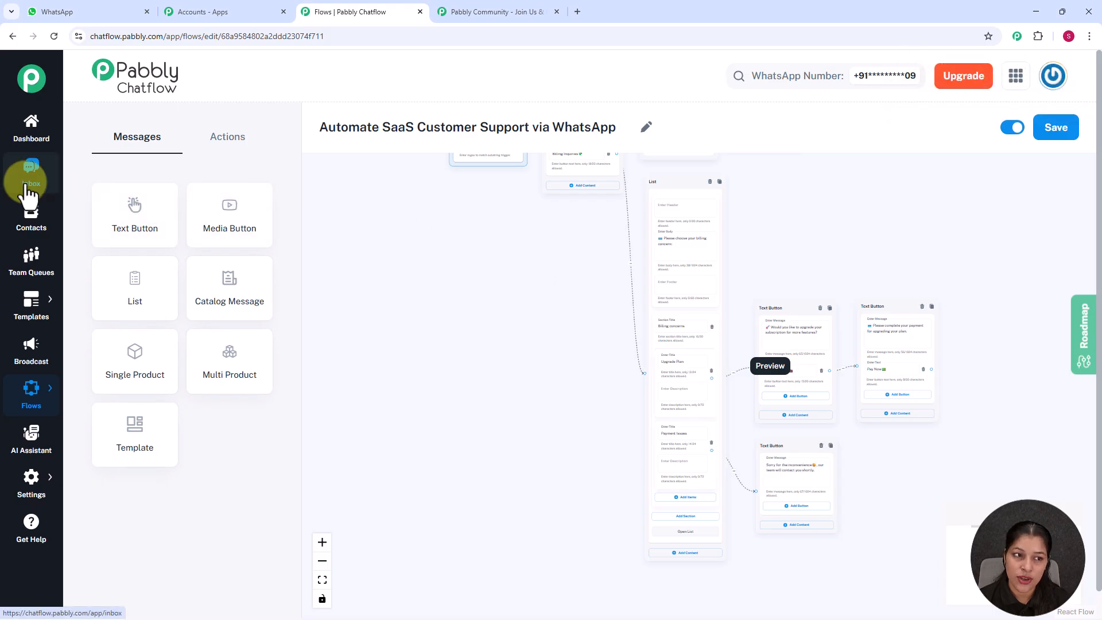
Open the most recent chat in the inbox and review the chatbot's replies to the technical issue and billing inquiries.
{"action": "left_click", "coordinate": [30, 184]}
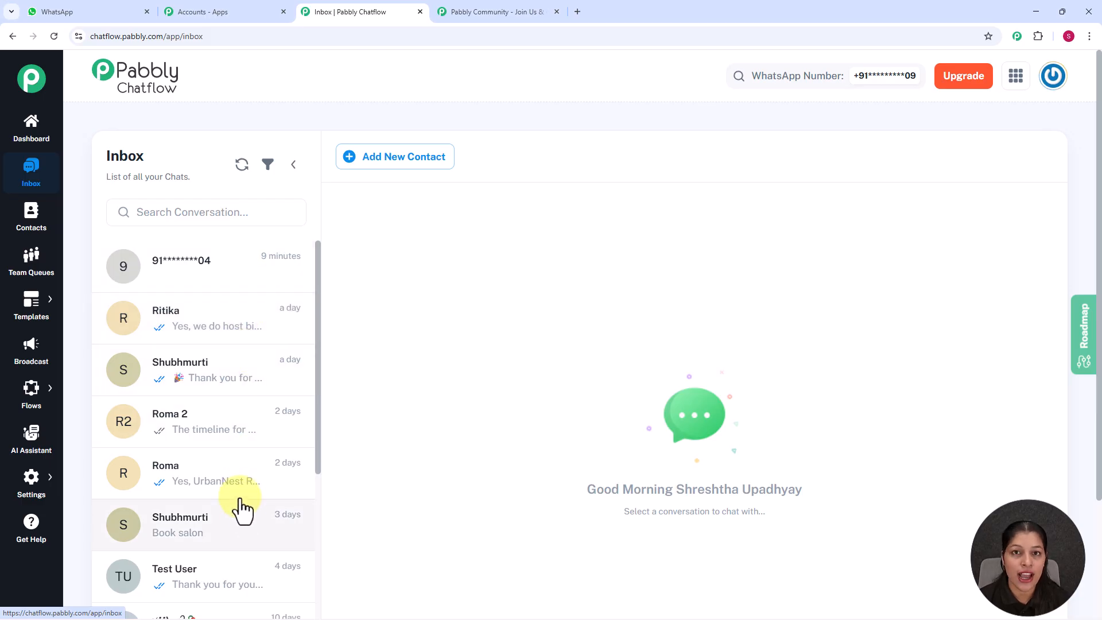
{"action": "left_click", "coordinate": [232, 274]}
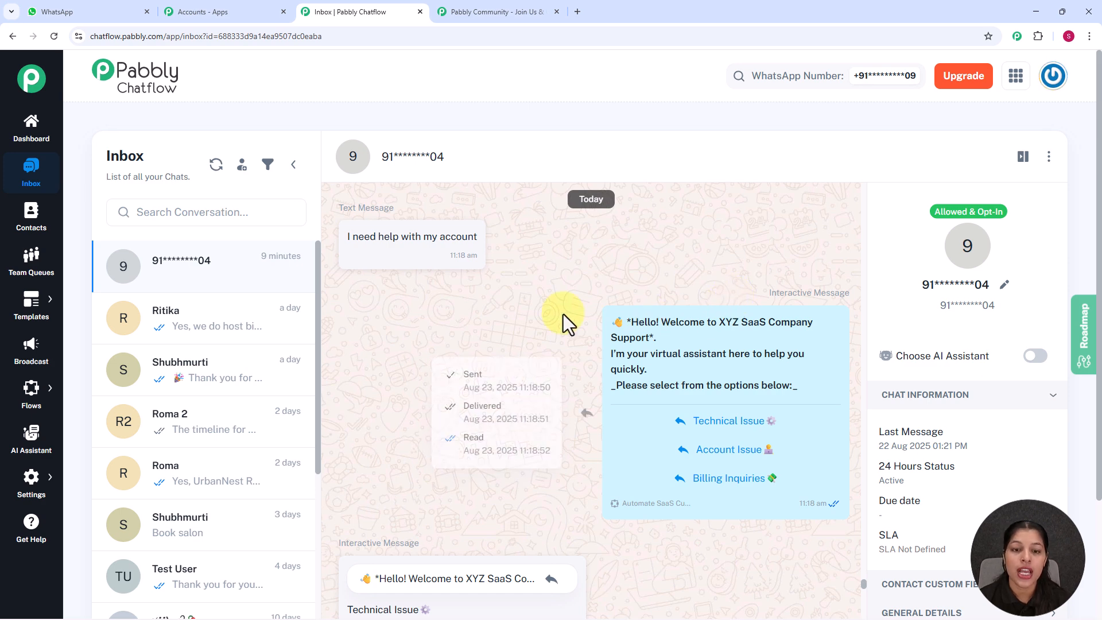
{"action": "mouse_move", "coordinate": [654, 353]}
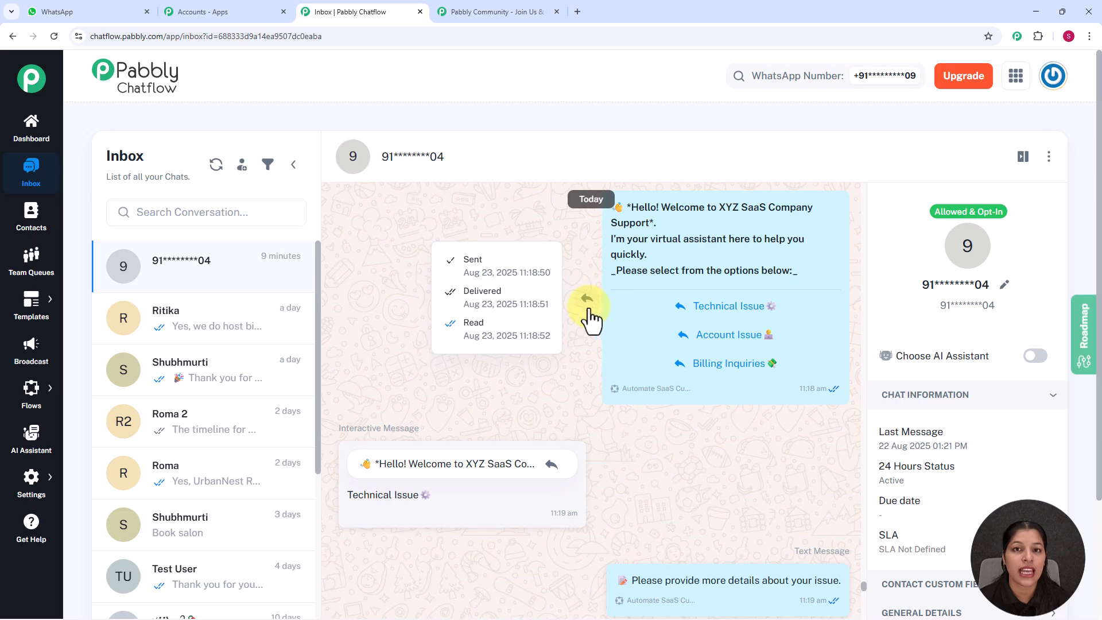
{"action": "mouse_move", "coordinate": [649, 400]}
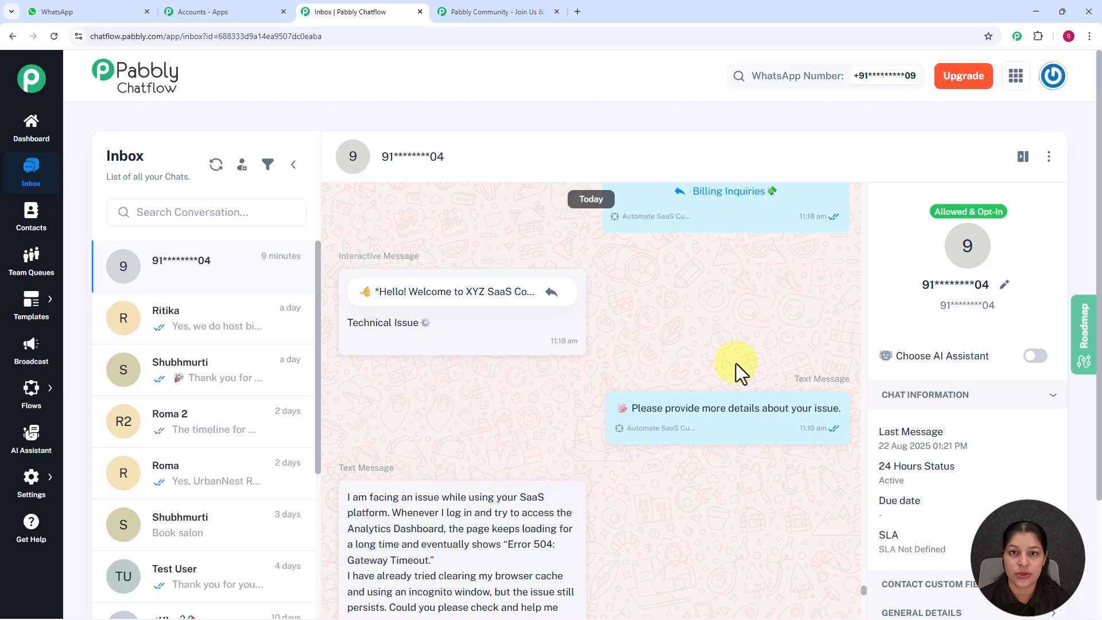
{"action": "scroll", "coordinate": [649, 327], "scroll_direction": "down", "scroll_amount": 5}
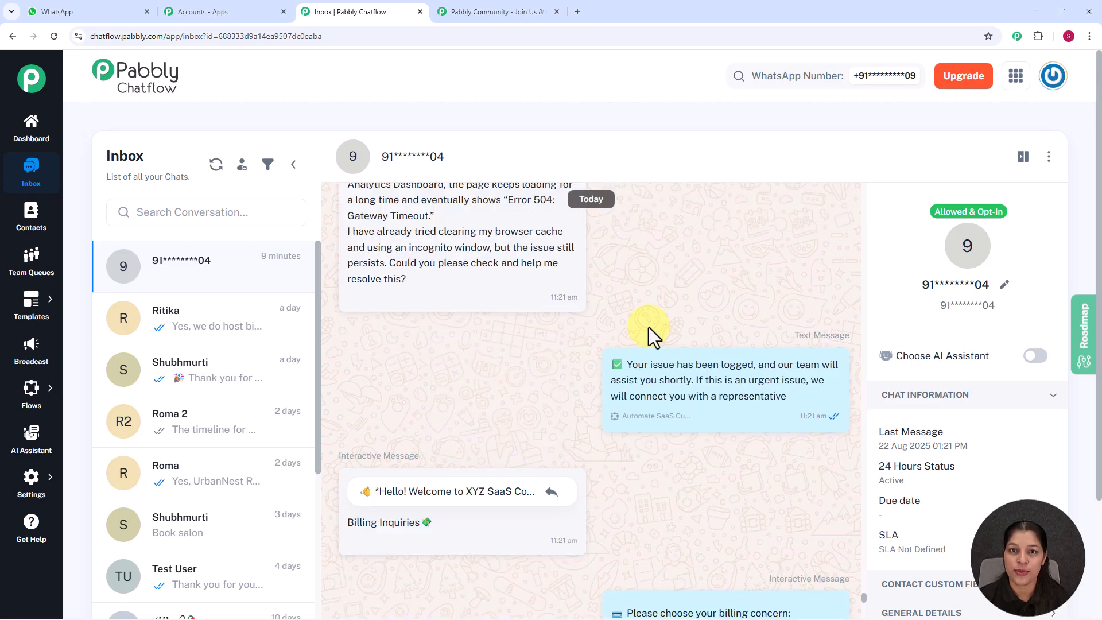